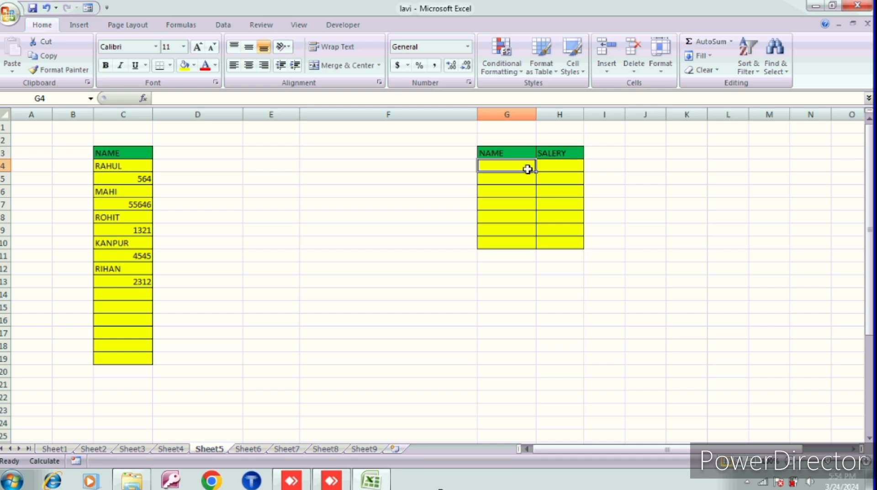
- Enter the cell references as plain text in the first row of the NAME/SALERY table: C4 in G4 and C5 in H4
text(c4)
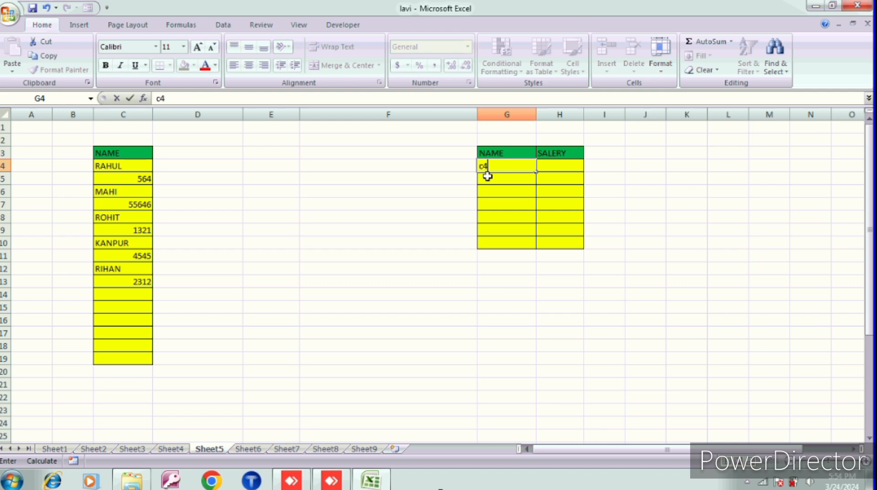
click(546, 163)
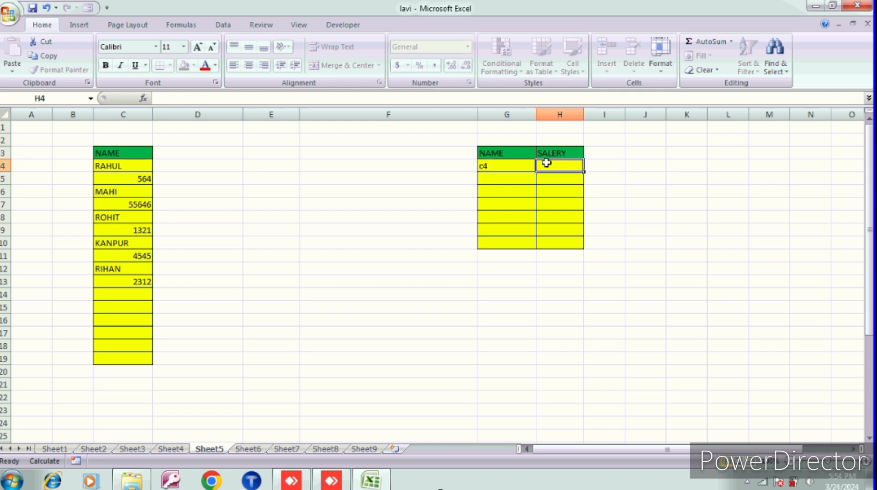
text(C5)
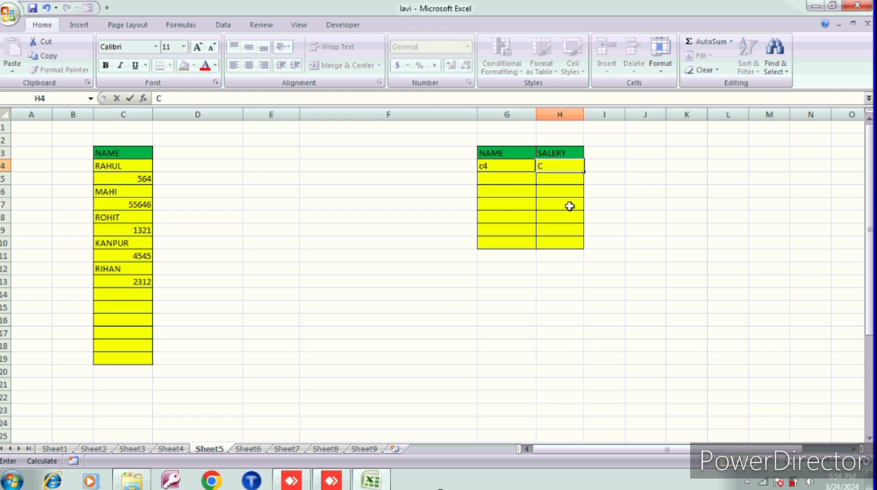
click(498, 165)
key(Delete)
text(C4)
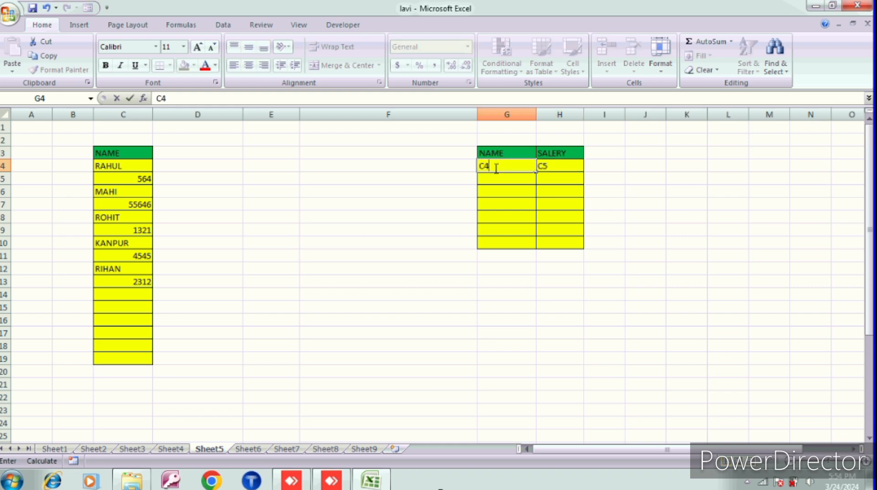
- Enter C6 in G5 and C7 in H5, and fill the reference pattern from G4:H5 through row 10
click(497, 181)
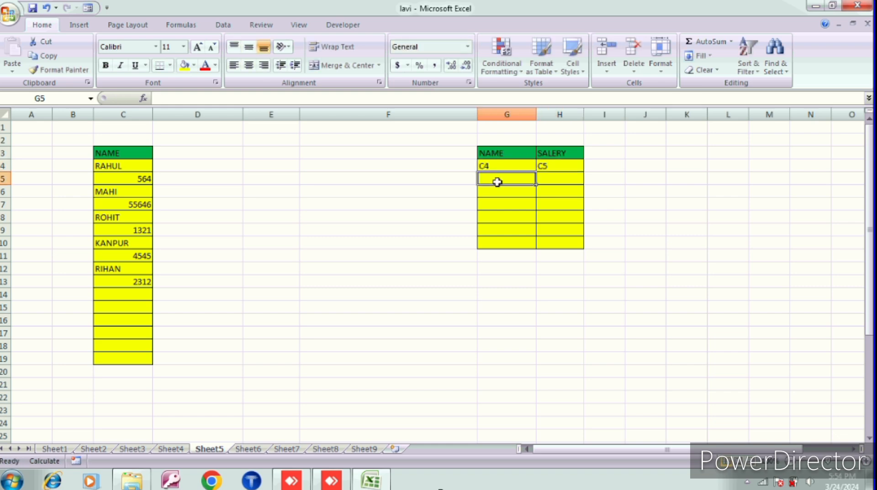
text(C6)
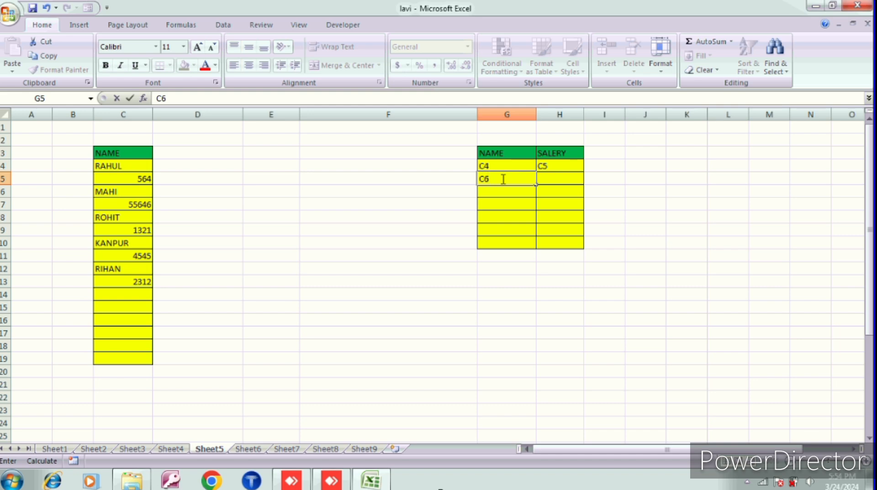
click(557, 177)
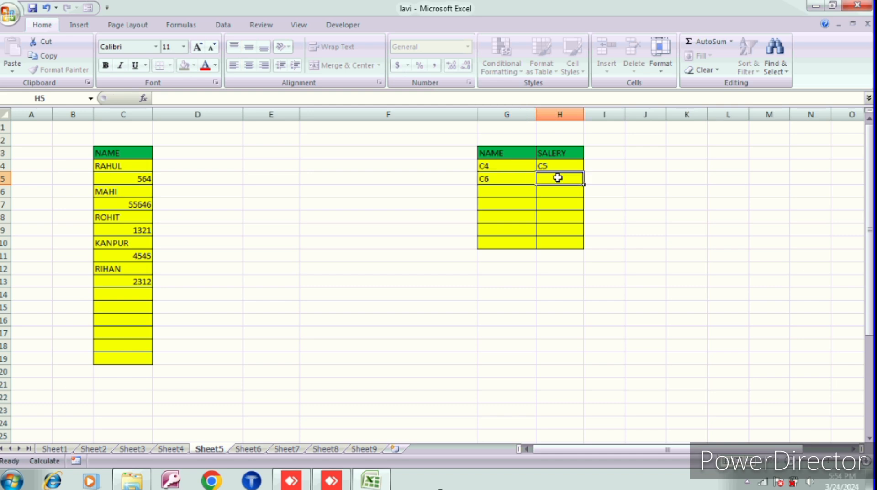
text(C7)
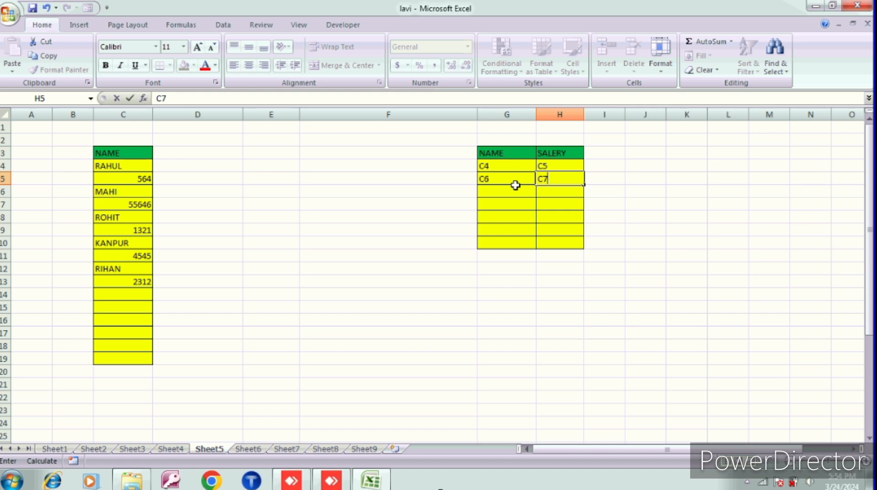
click(500, 166)
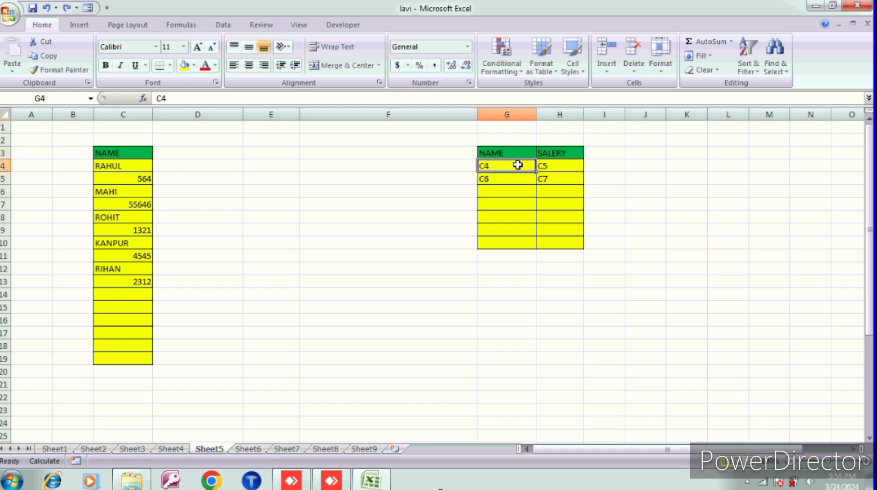
drag(517, 165, 574, 243)
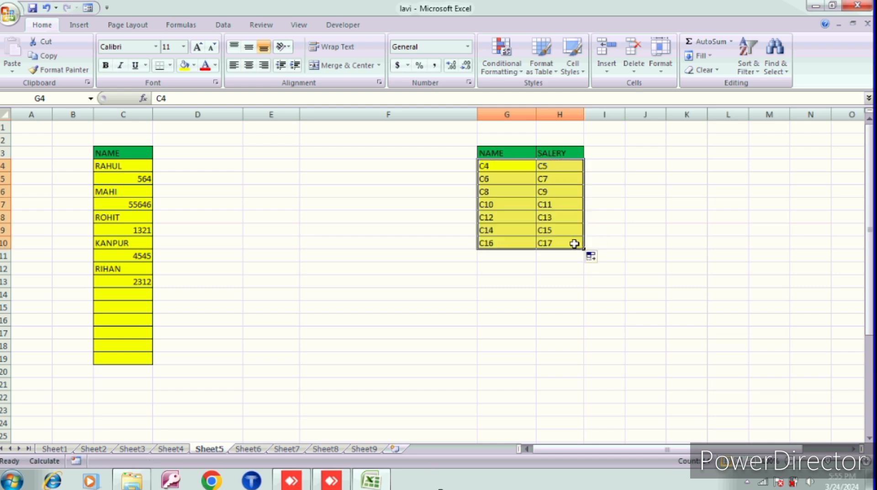
- Replace every "C" with "=C" in G4:H10 to turn the text references into formulas
key(ctrl+h)
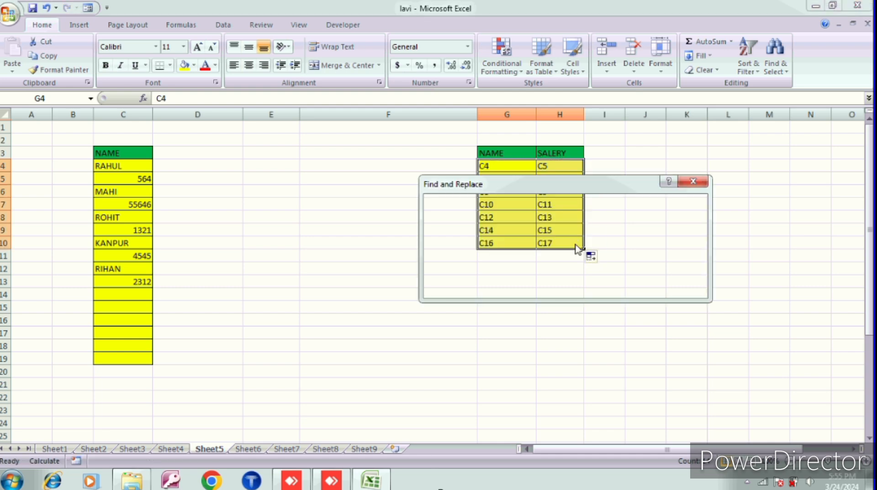
click(499, 224)
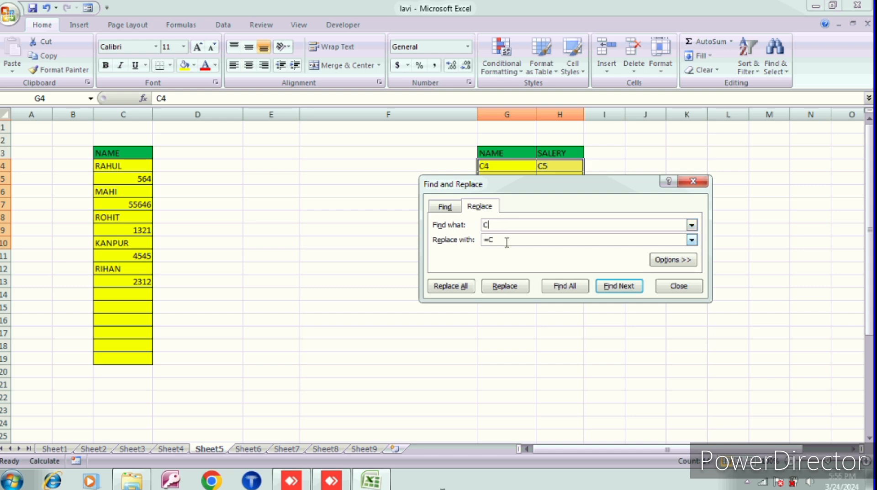
click(465, 291)
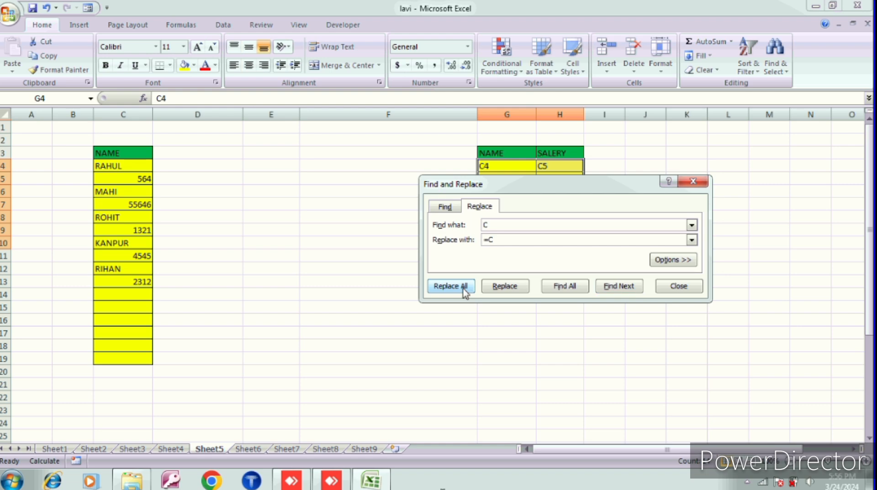
click(465, 292)
click(445, 273)
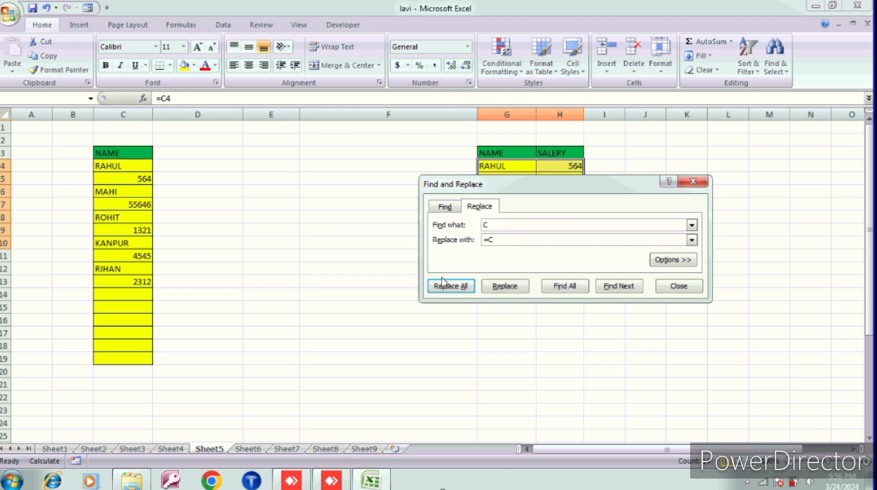
click(695, 183)
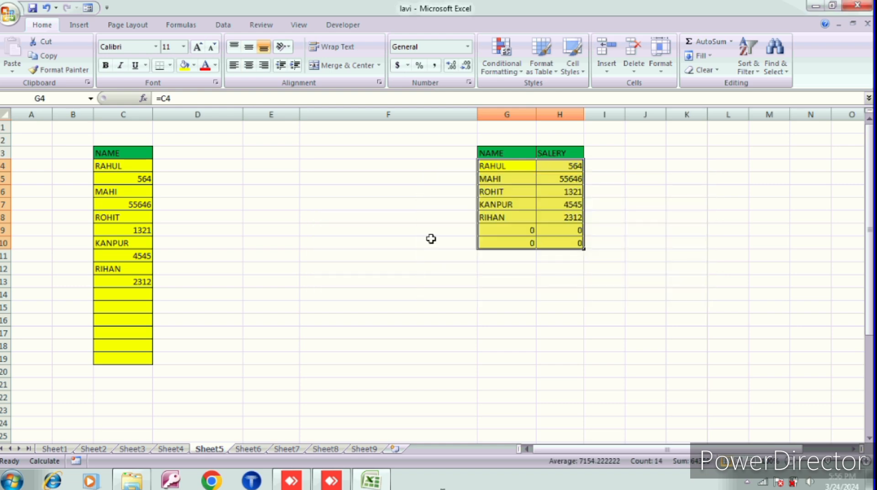
- Add another record to the source list, with the person's name in C14 and 50000 in C15
click(507, 231)
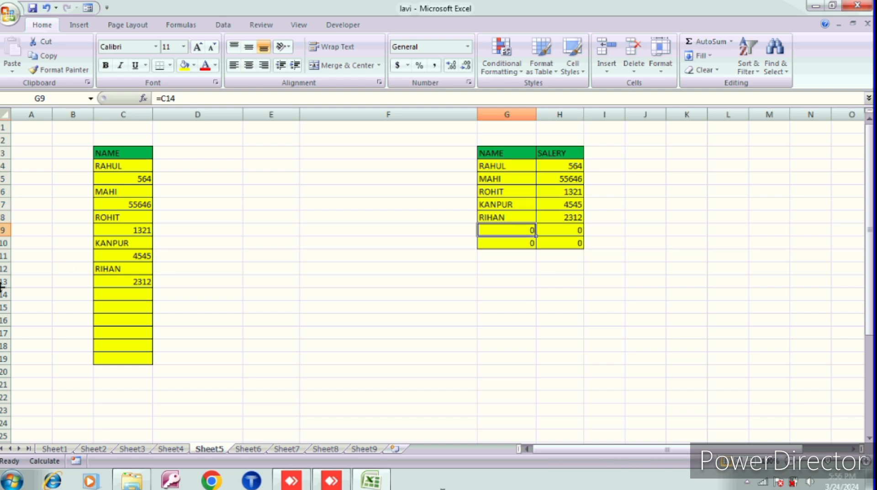
click(104, 293)
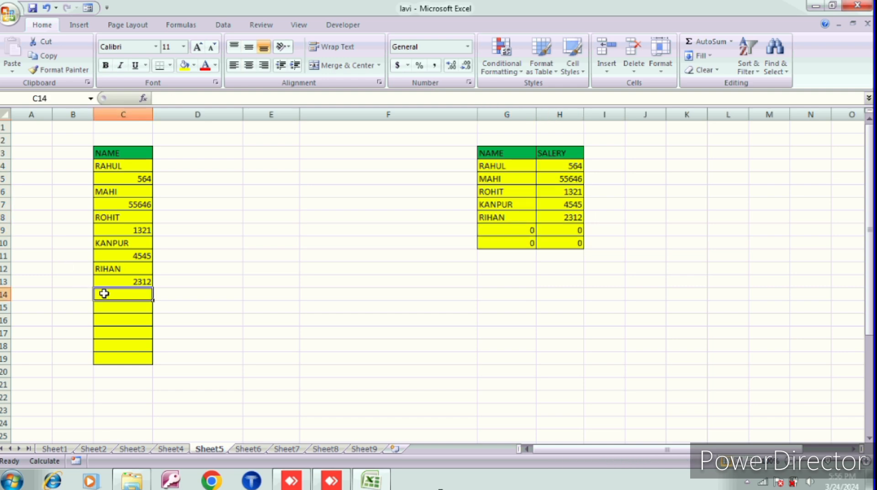
text(ROHAN)
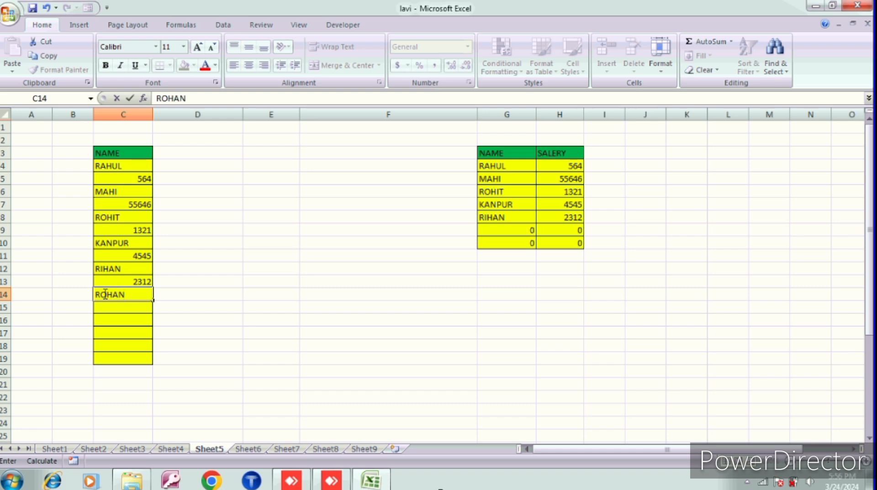
key(Return)
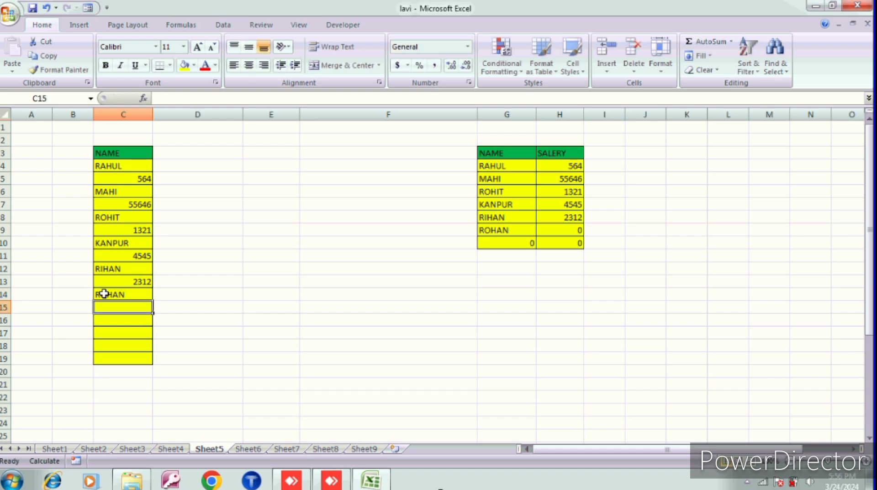
text(50000)
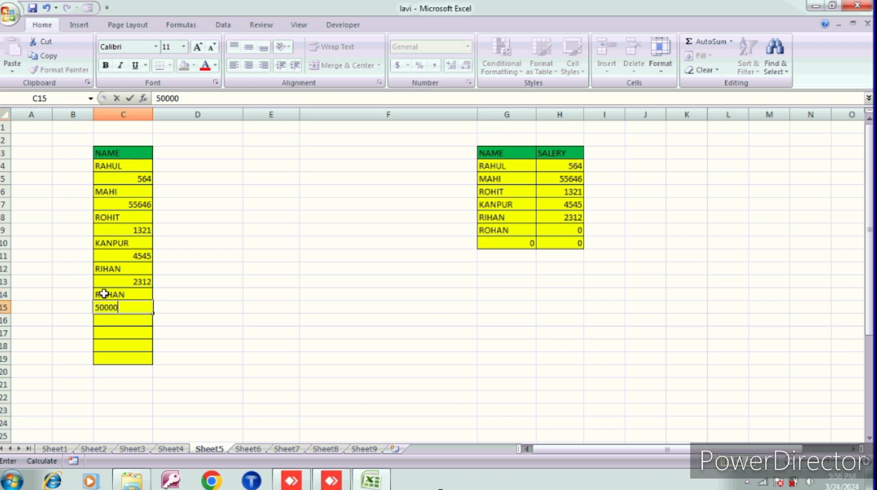
key(Return)
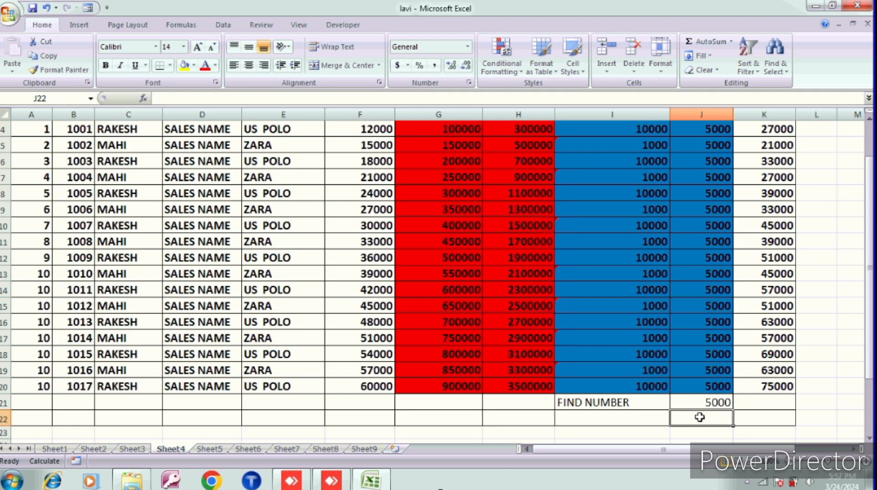
- Look over the sales employee report on Sheet4, from its headings to the rows below the data
scroll(671, 376, up, 1)
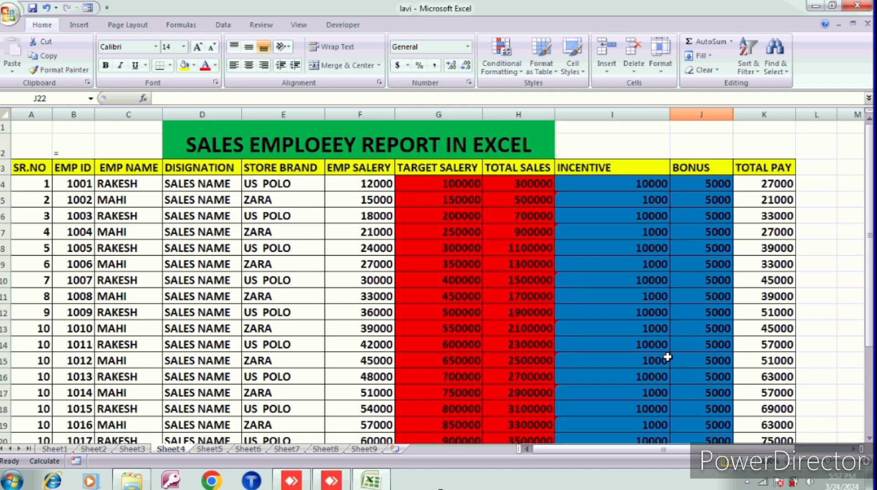
scroll(617, 257, down, 1)
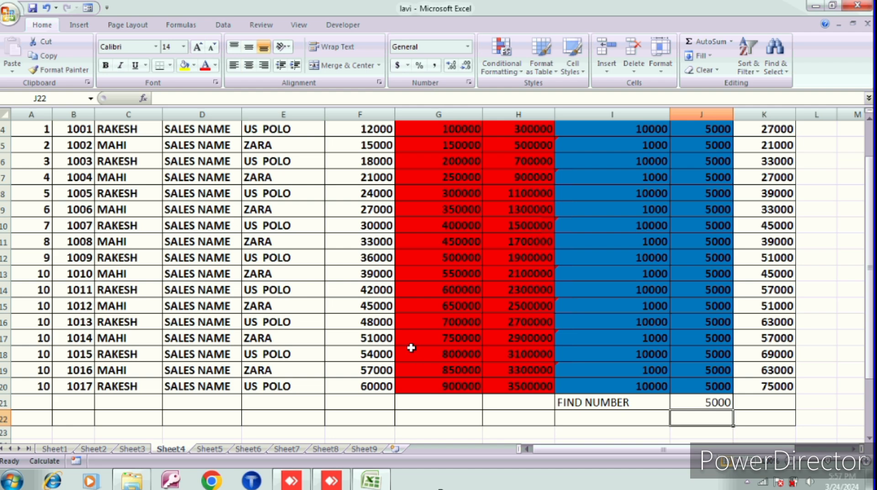
scroll(409, 349, up, 1)
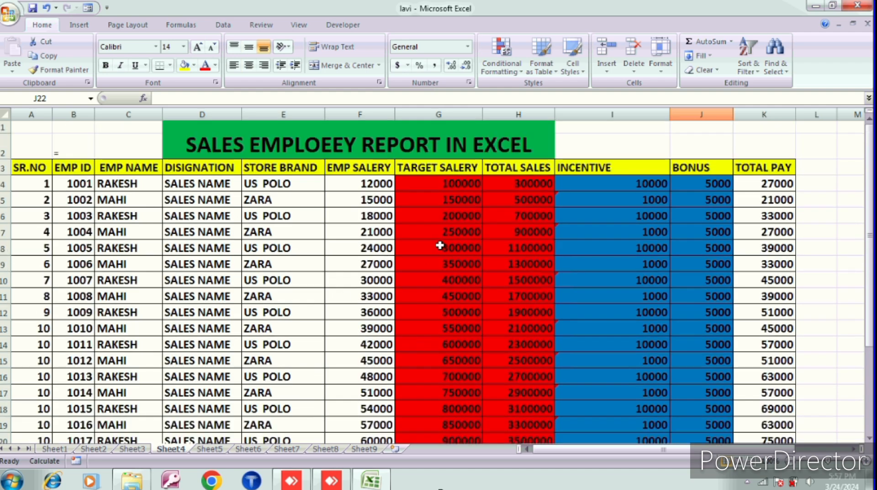
scroll(624, 264, down, 1)
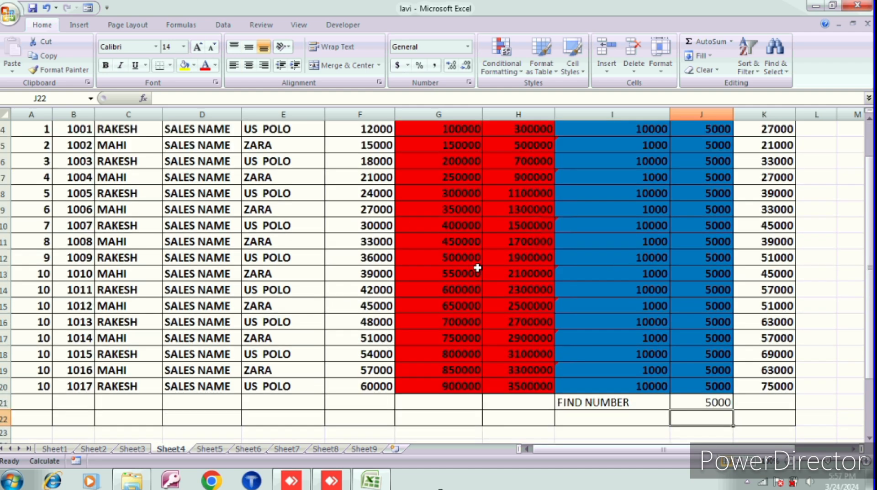
scroll(372, 402, up, 1)
scroll(372, 353, down, 2)
- Enter a MODE formula in F21 for the EMP SALERY values in F4:F20
click(372, 354)
scroll(370, 358, up, 2)
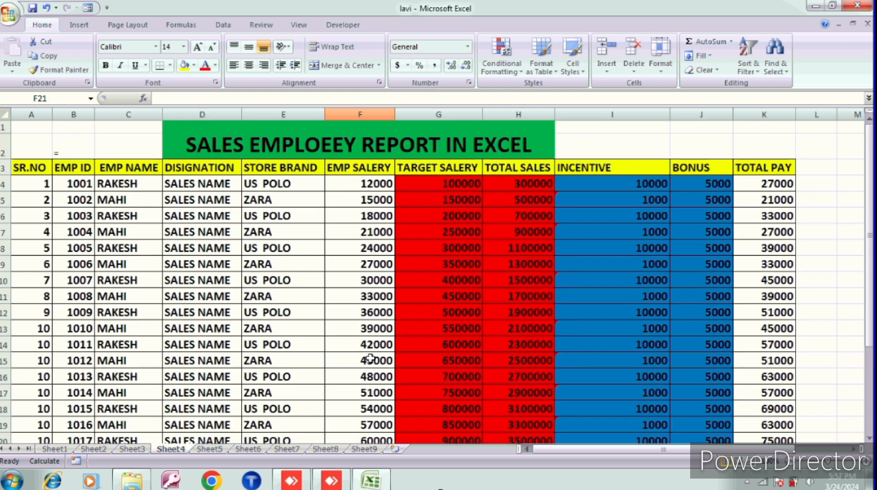
scroll(367, 418, down, 1)
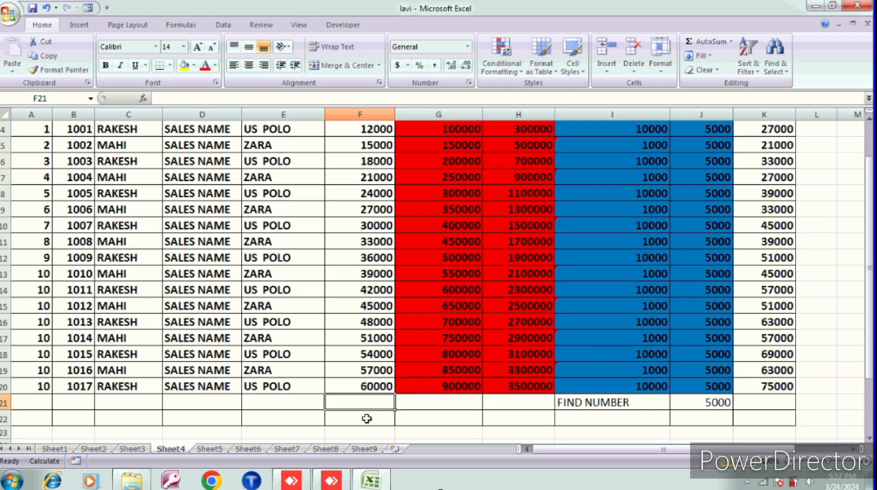
text(=)
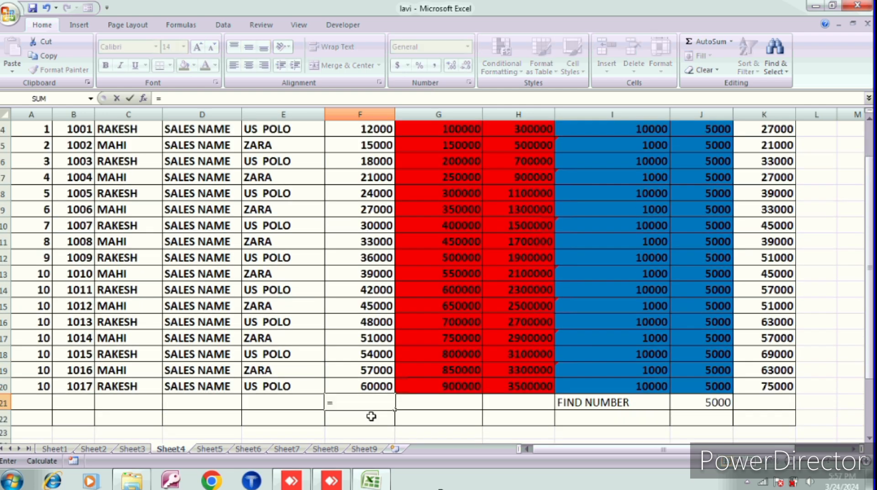
text(MO)
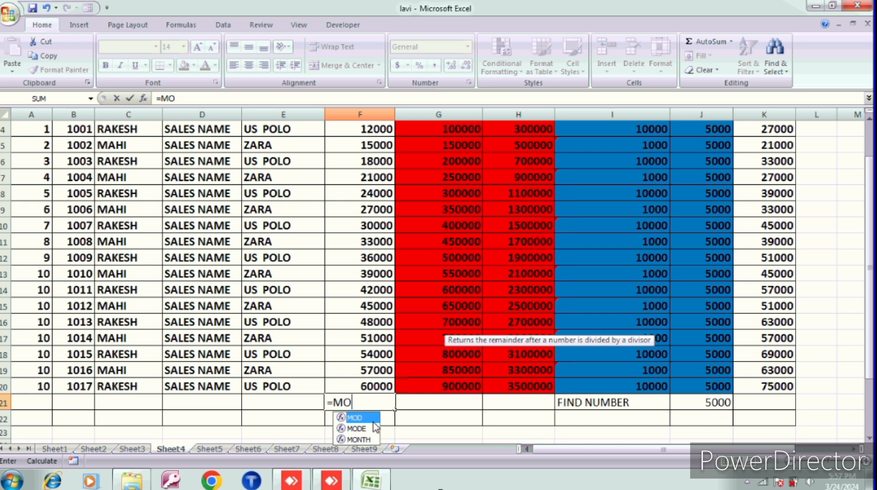
click(368, 428)
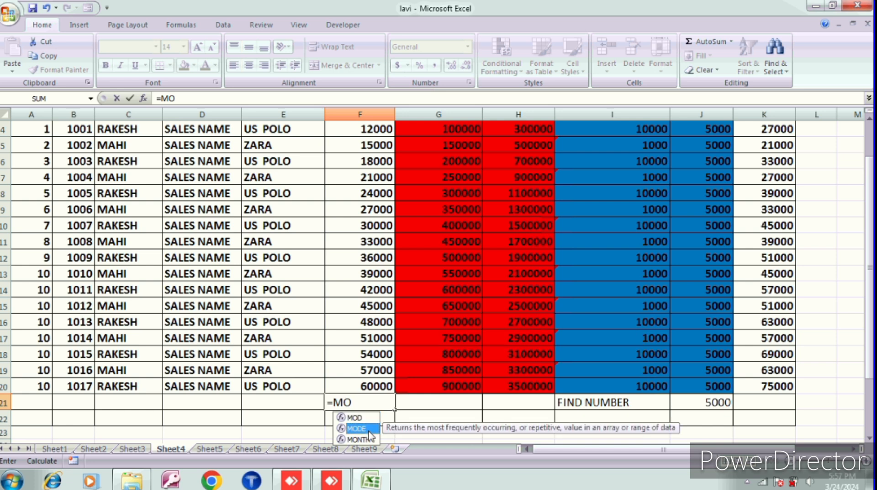
double_click(368, 429)
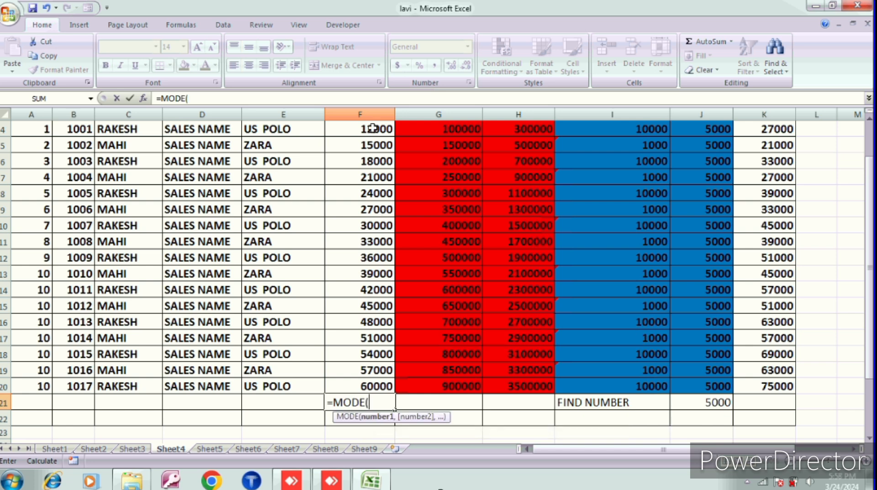
drag(372, 131, 356, 375)
text())
key(Return)
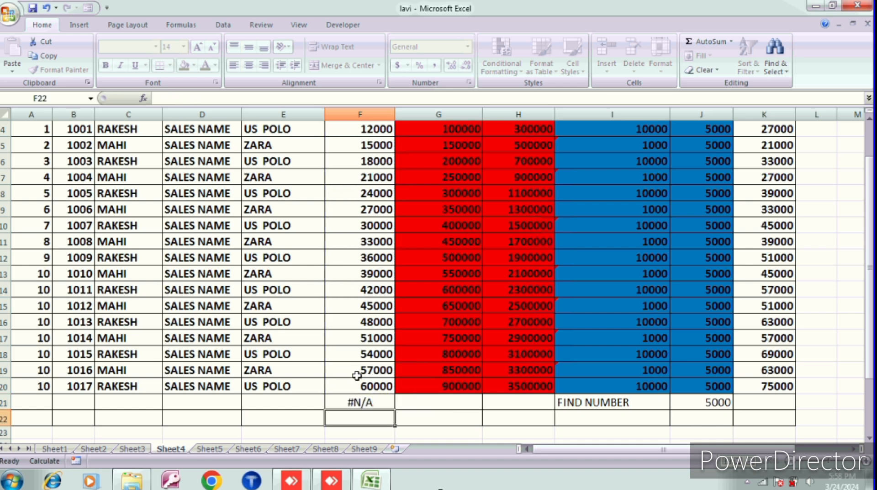
- Set the first employee's EMP SALERY in F4 to 15000 so that the MODE formula has a repeated value
click(381, 401)
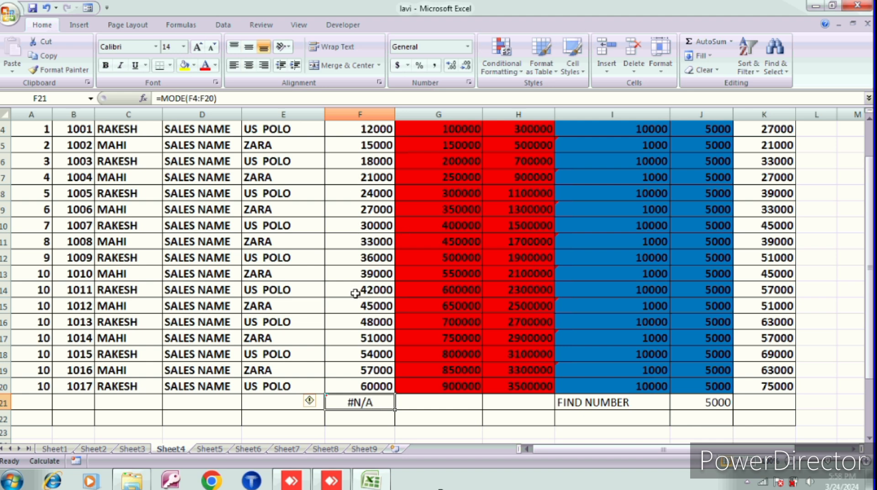
click(355, 322)
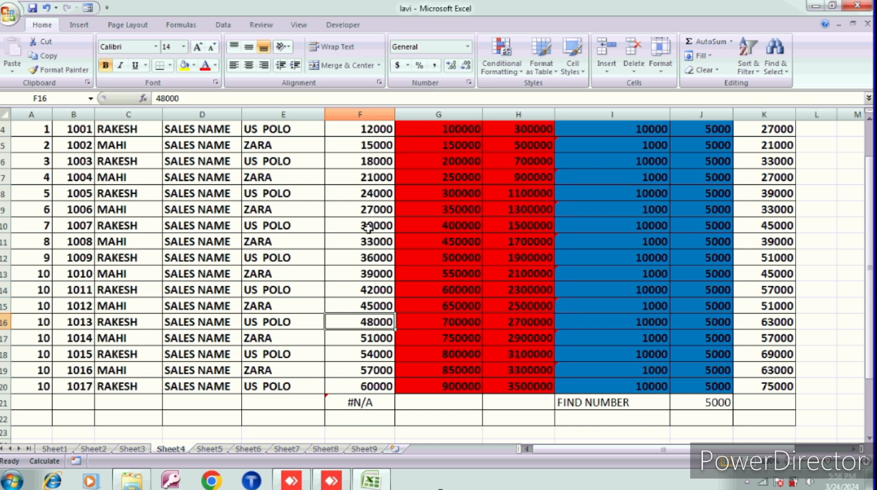
click(372, 134)
text(15000)
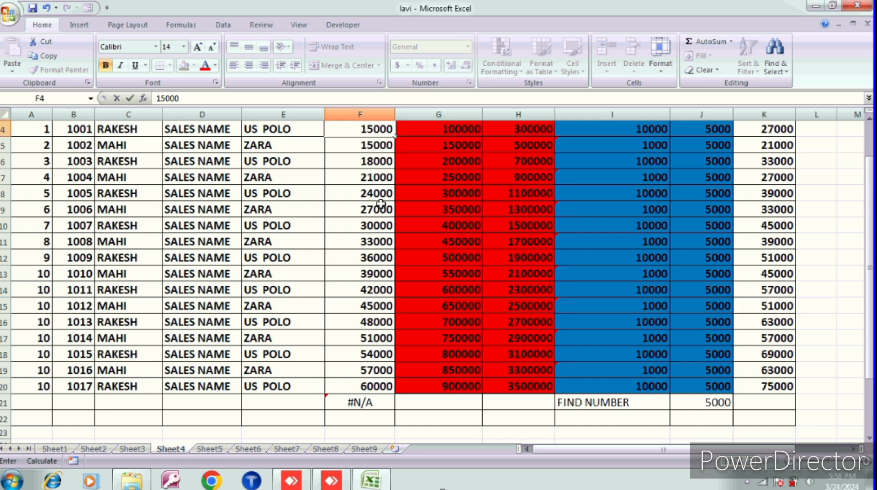
click(398, 370)
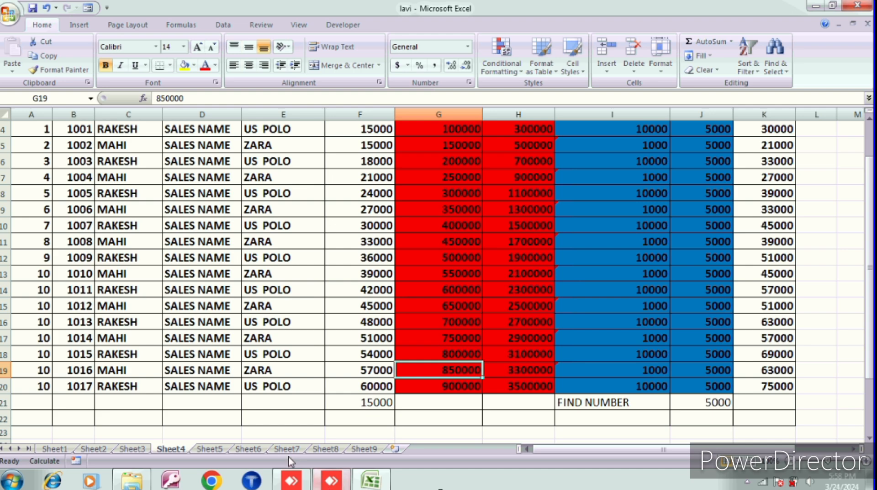
- On Sheet6, enter the quantities 50, 60, 40 and 80 in D5:D8 for MOUSE, KEY BOARD, CPU and MONITER
click(263, 448)
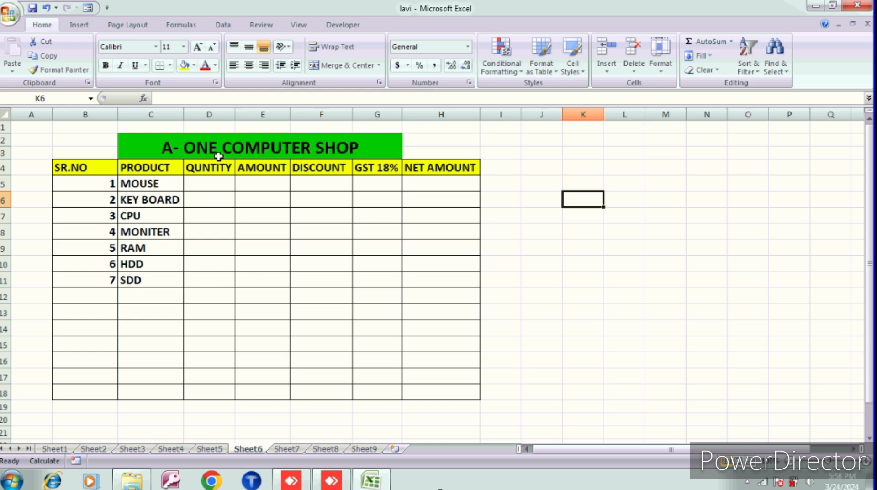
click(216, 183)
text(50)
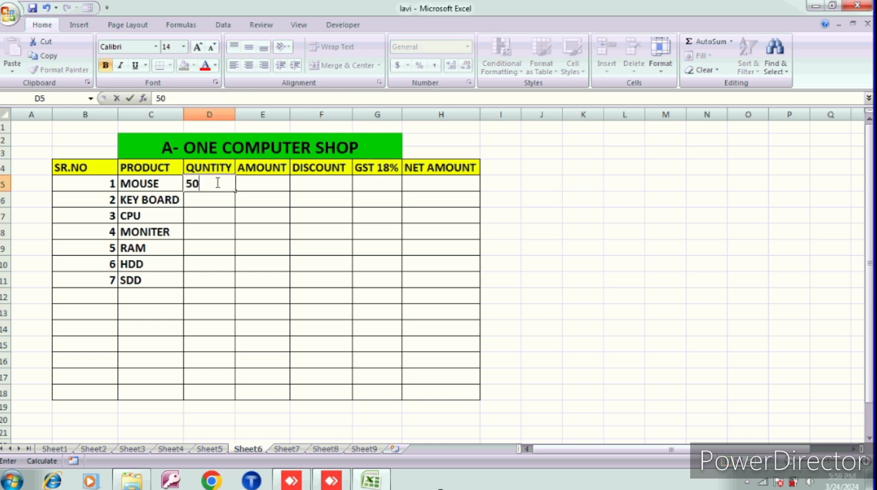
key(Return)
text(60)
key(Return)
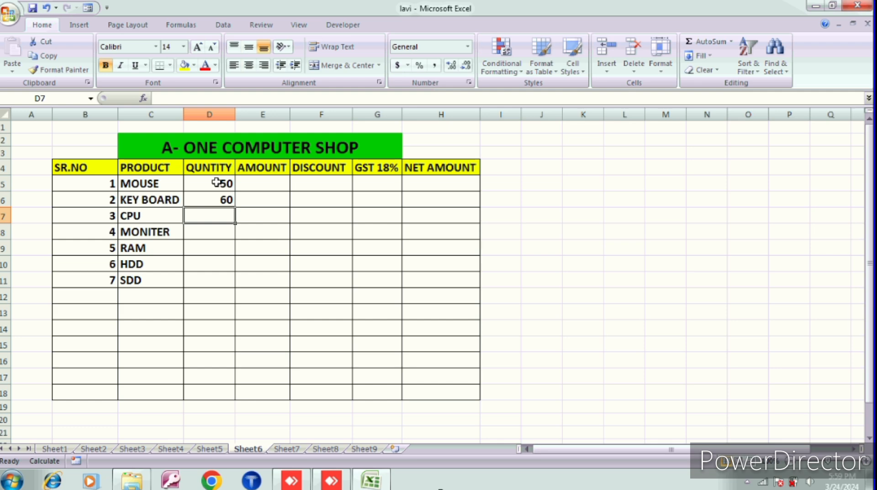
text(40)
key(Return)
text(8)
text(0)
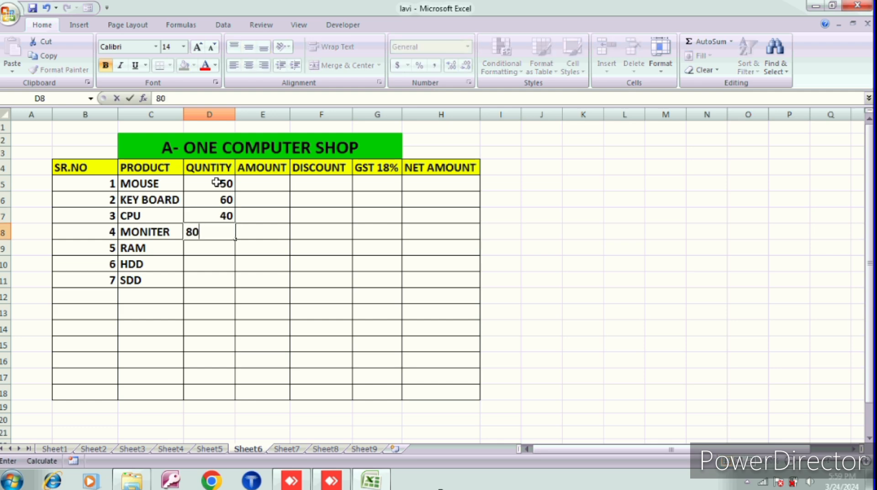
key(Return)
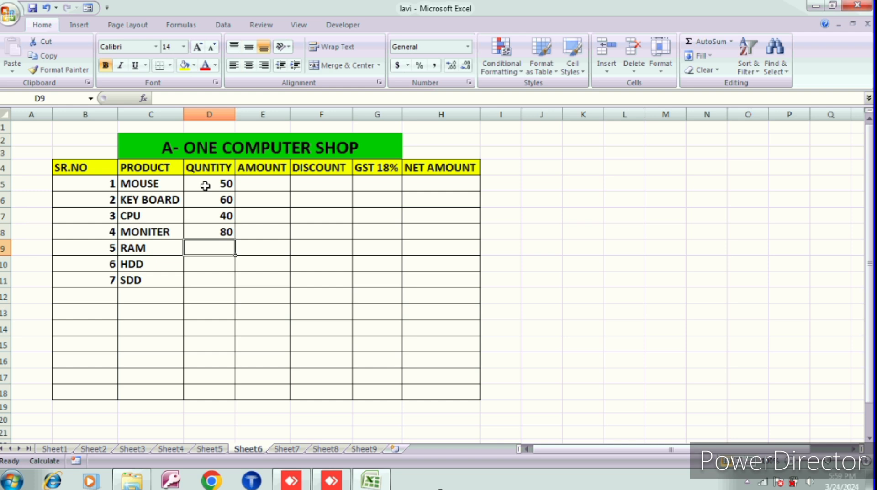
- Apply the custom number format * "0 PES" to the quantity cells D5:D11
mouse_move(205, 186)
mouse_down()
mouse_move(207, 297)
mouse_move(209, 273)
mouse_up()
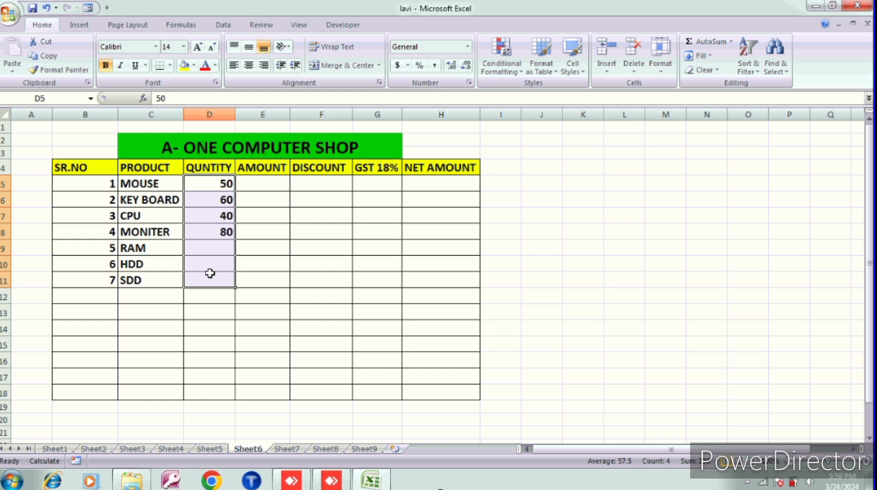
click(470, 86)
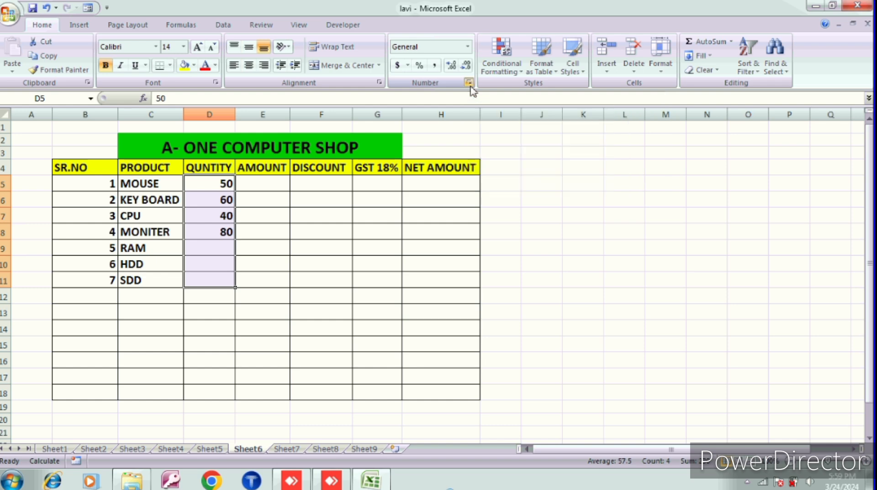
click(430, 232)
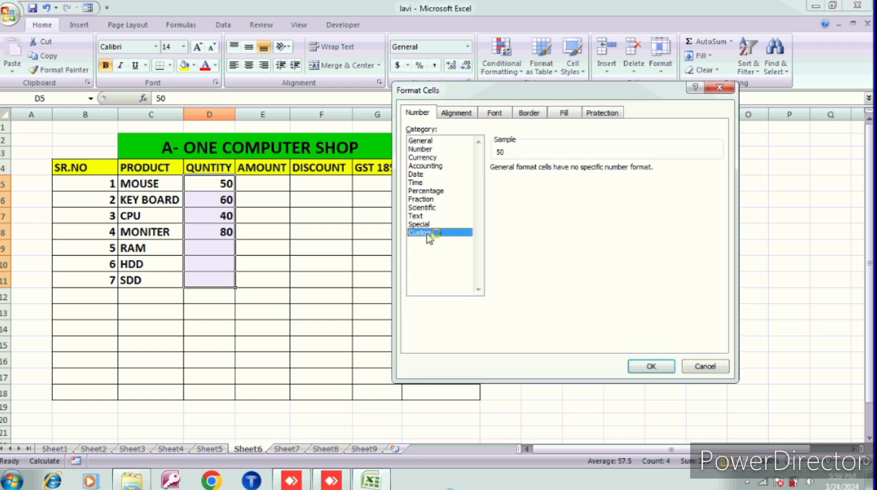
key(Tab)
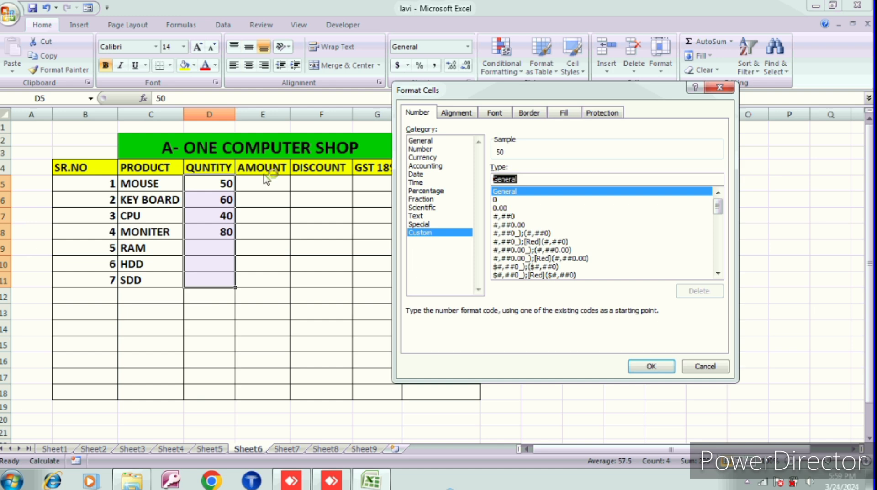
key(BackSpace)
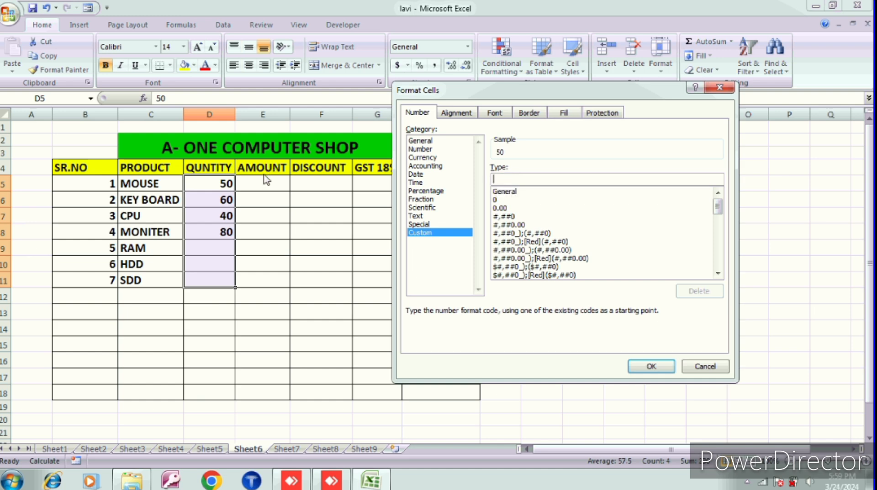
text(*)
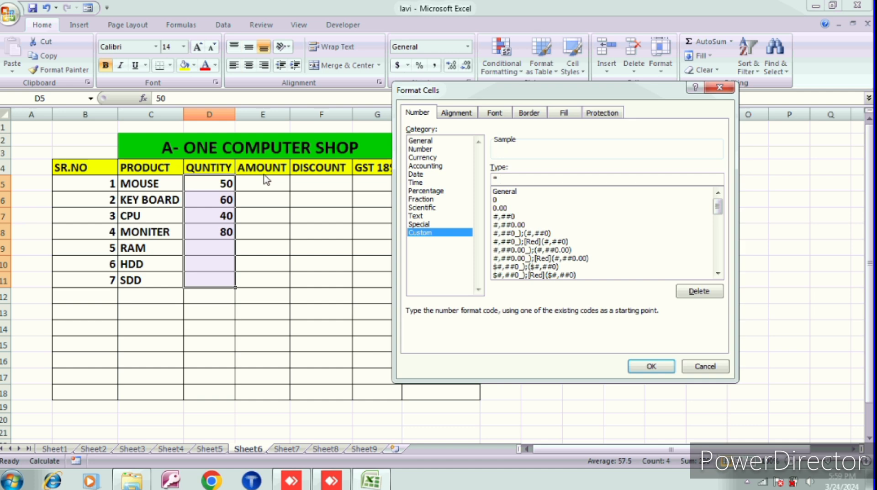
text( "0)
key(BackSpace)
text(0 PES")
key(Return)
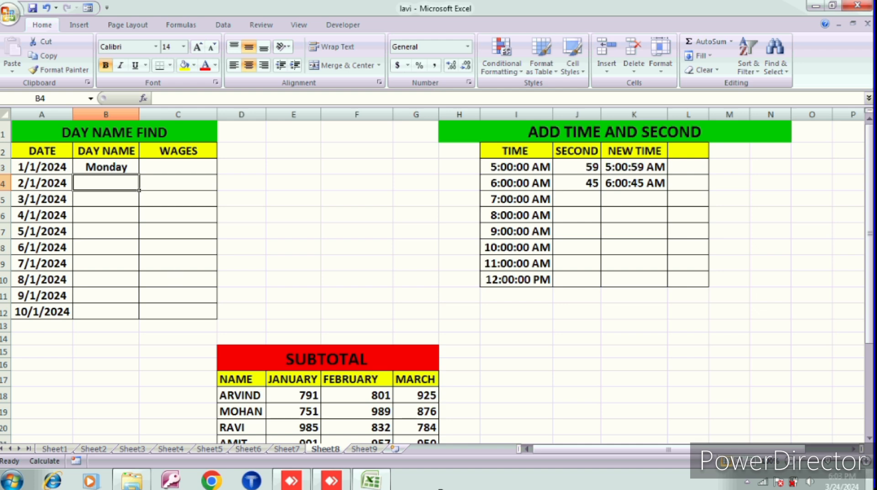
- Enter =TEXT(A4,"DDDD") in B4 of the DAY NAME FIND table and fill it down to B12
click(867, 461)
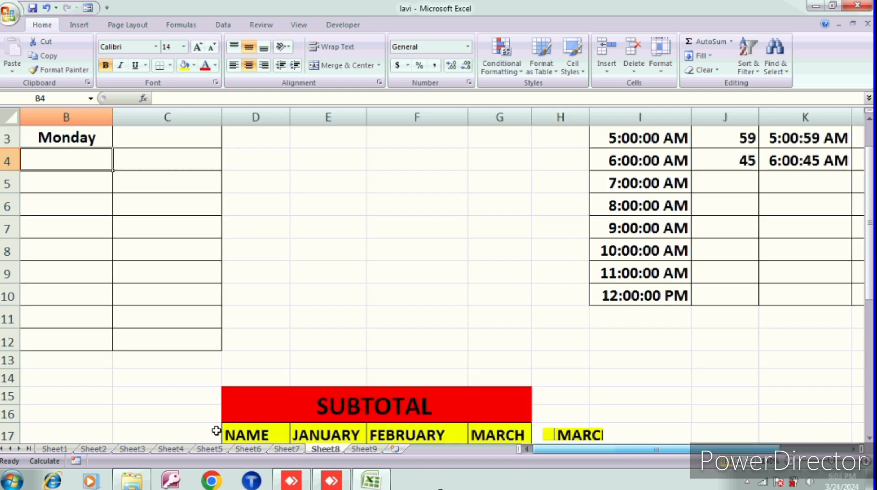
scroll(35, 345, up, 1)
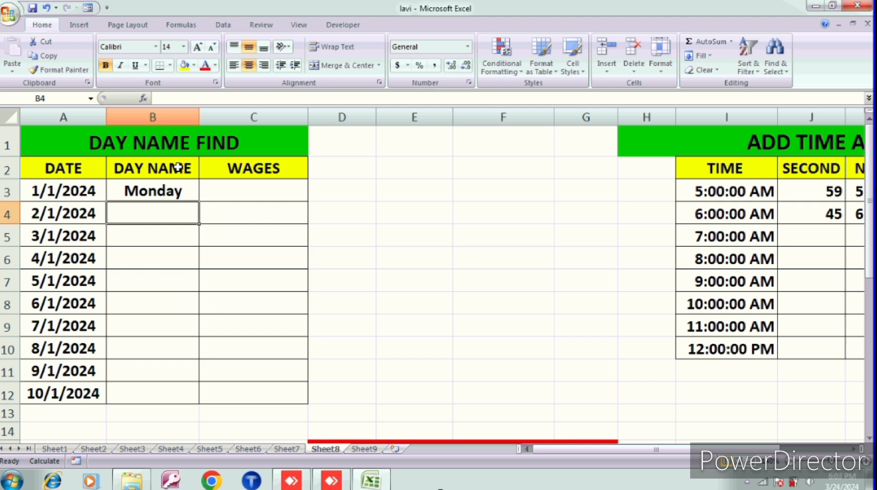
text(=)
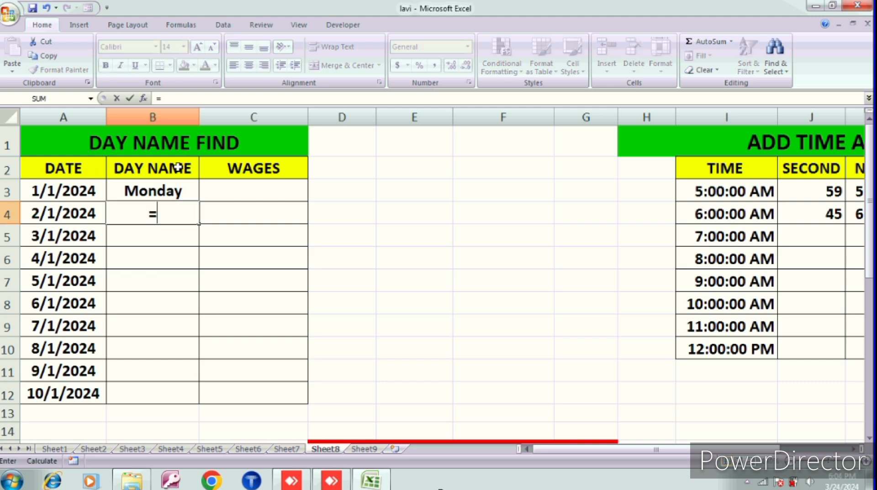
text(TEEXT)
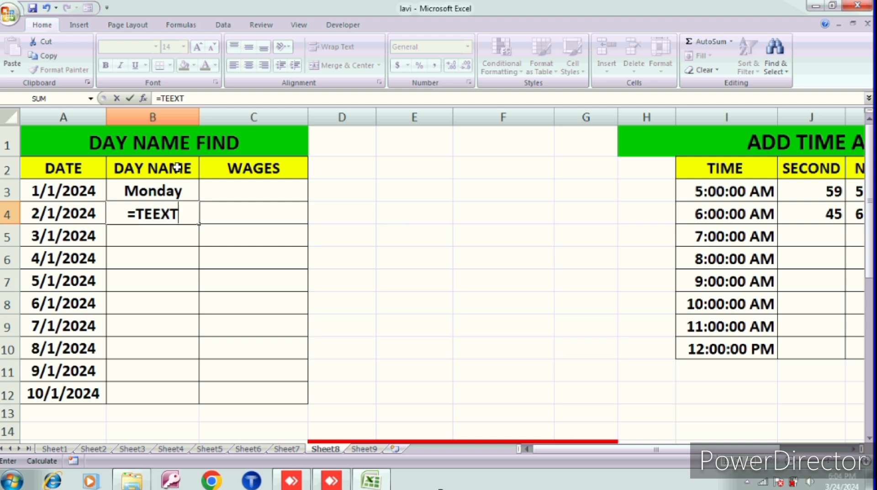
key(BackSpace)
key(BackSpace)
key(BackSpace)
key(BackSpace)
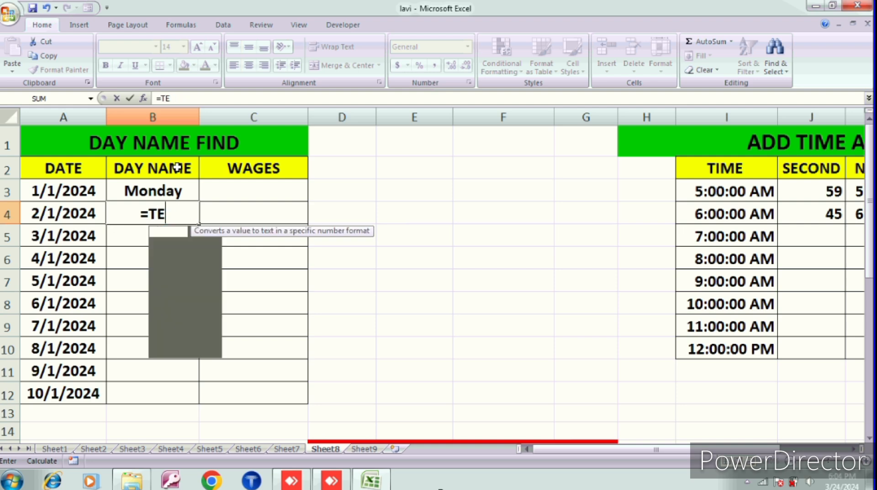
text(EXT)
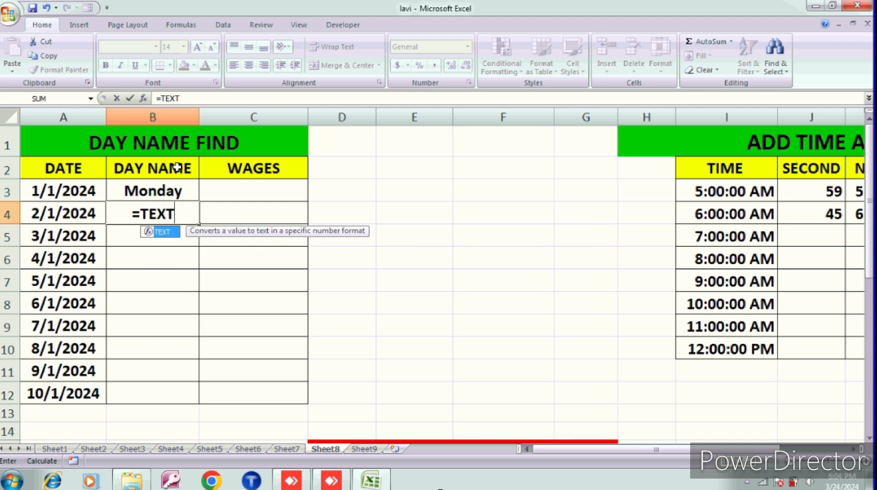
text(()
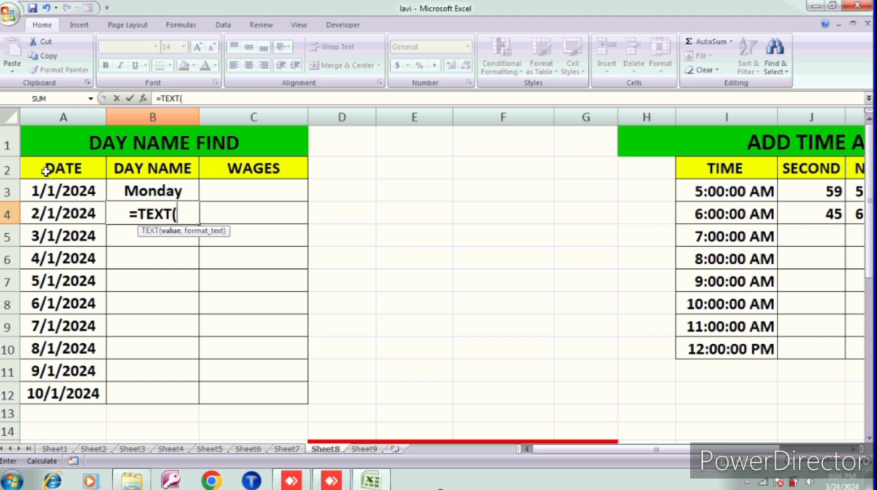
click(47, 214)
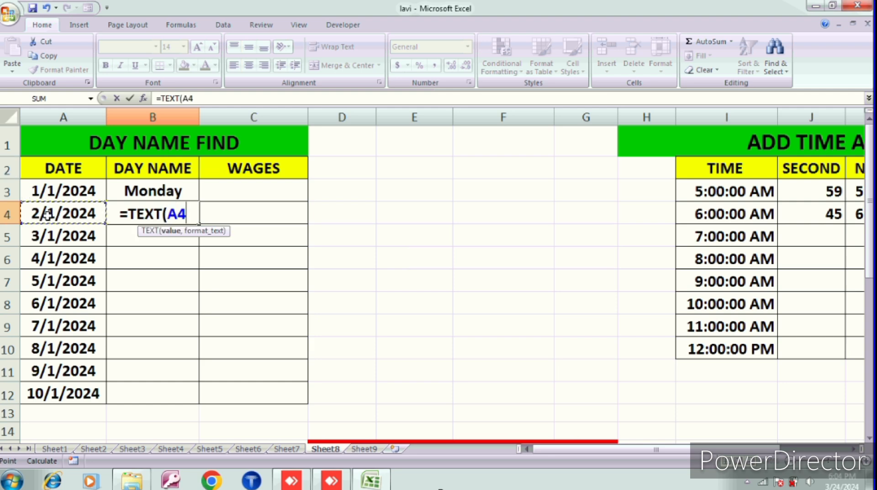
text(,")
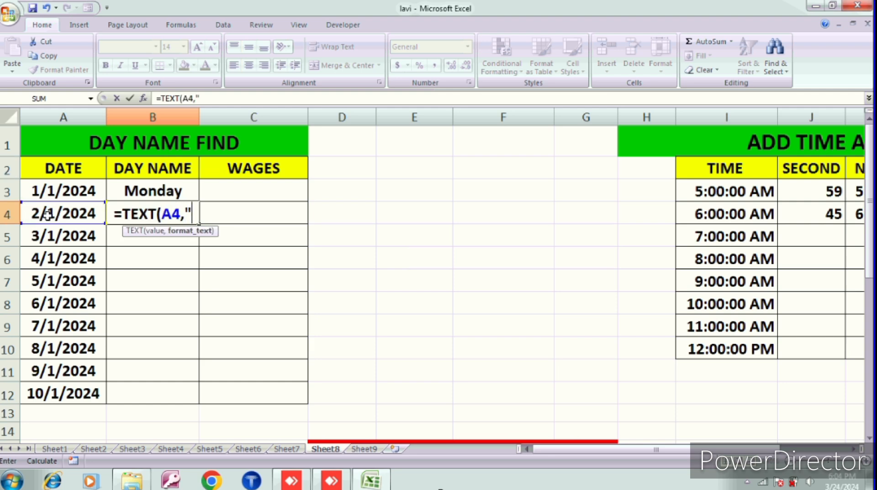
text(DDDD)
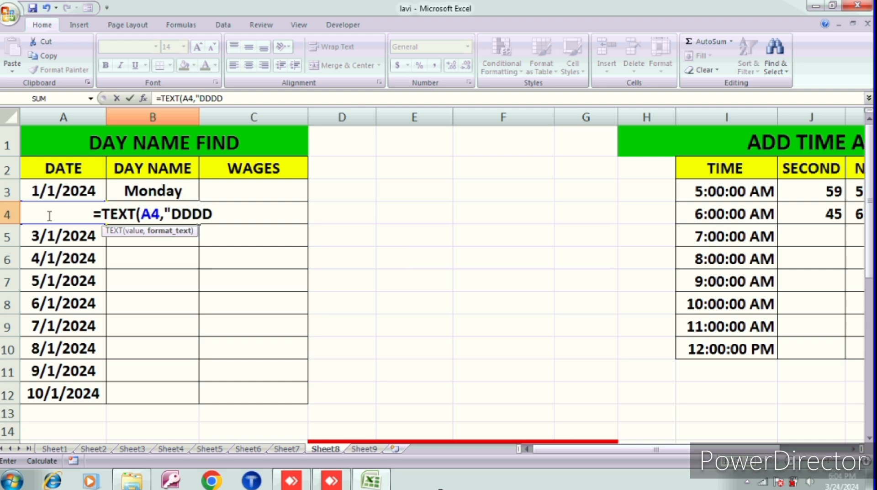
text("))
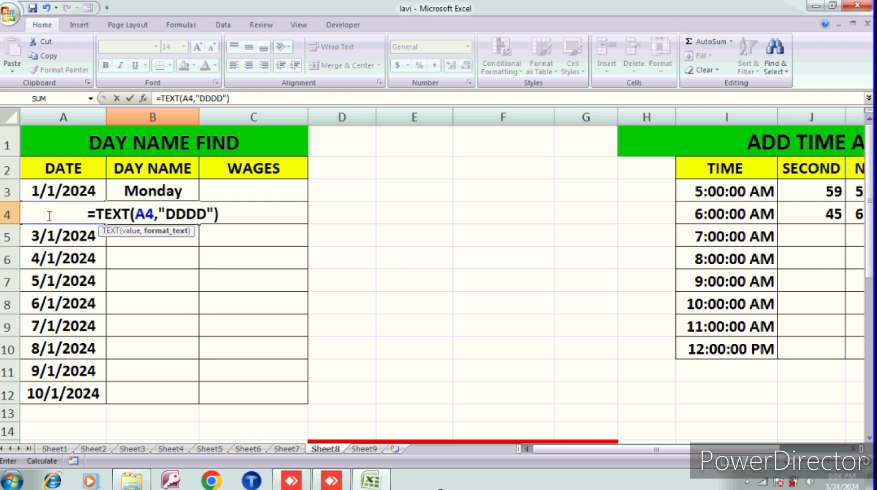
key(ctrl+Return)
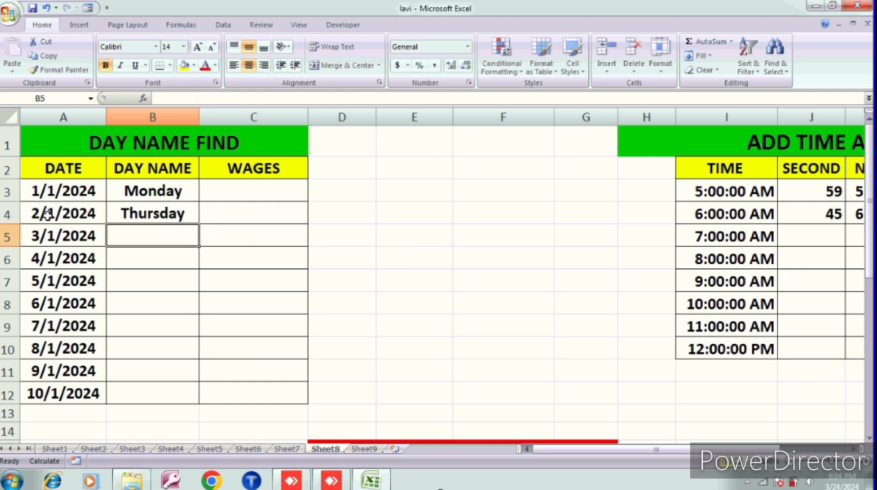
click(124, 218)
double_click(199, 224)
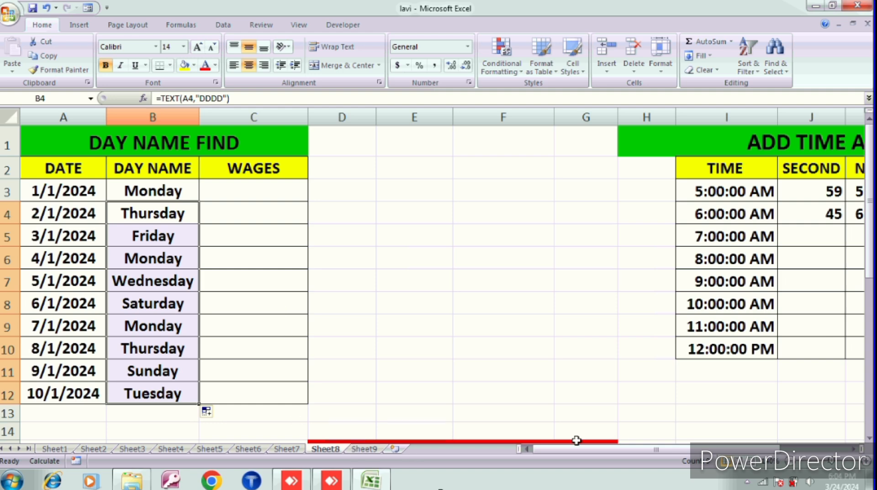
- Enter 60 as the SECOND value in J5 for 7:00:00 AM in the ADD TIME AND SECOND table
drag(581, 449, 648, 449)
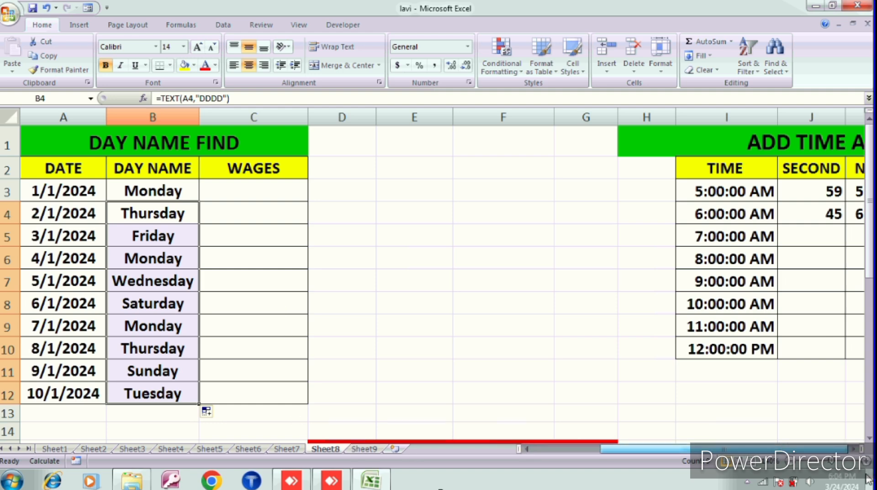
drag(868, 480, 868, 477)
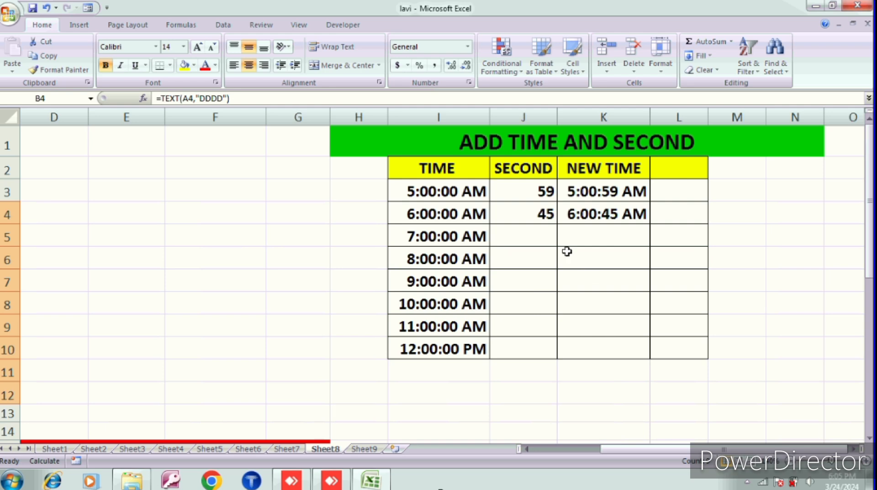
click(515, 235)
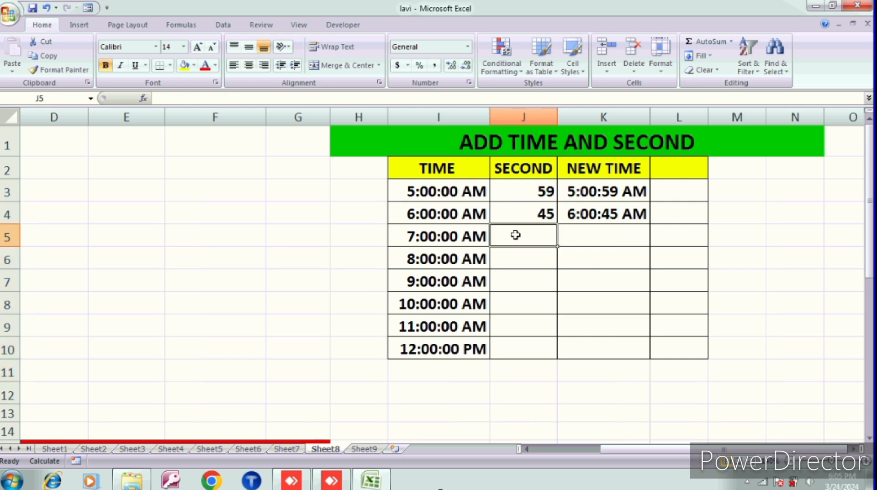
text(60)
key(Tab)
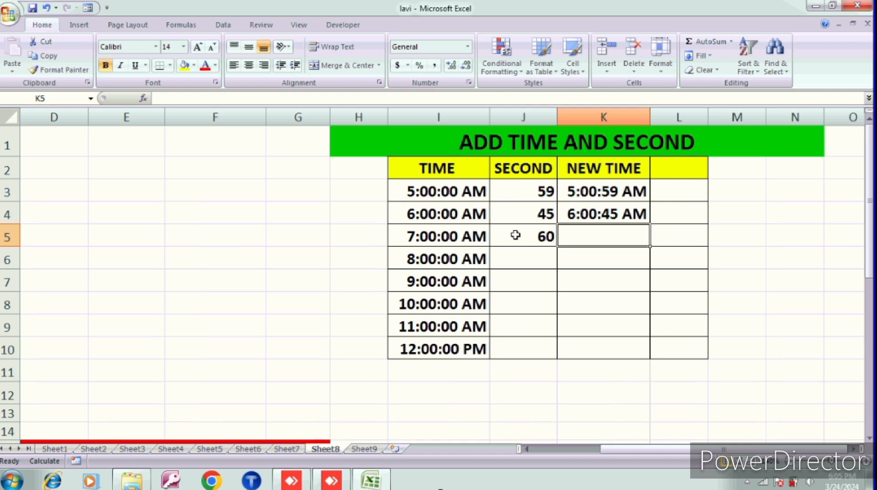
- Try adding the seconds to 7:00:00 AM in K5 with the formula =I5+J5(0,0,SECOND)
text(=)
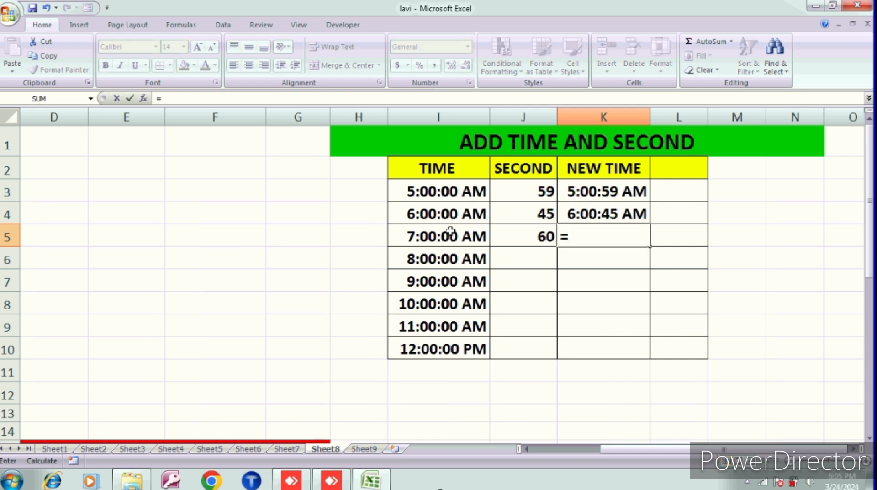
click(450, 231)
text(+)
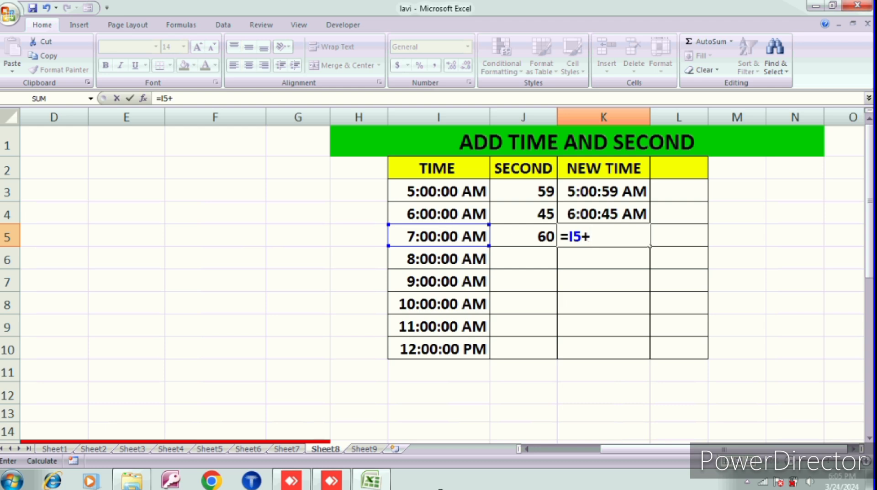
click(512, 233)
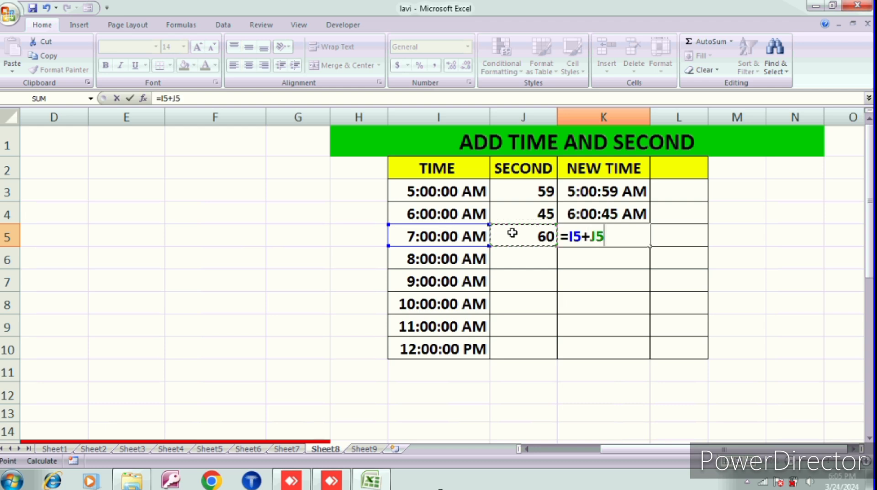
text((0,0)
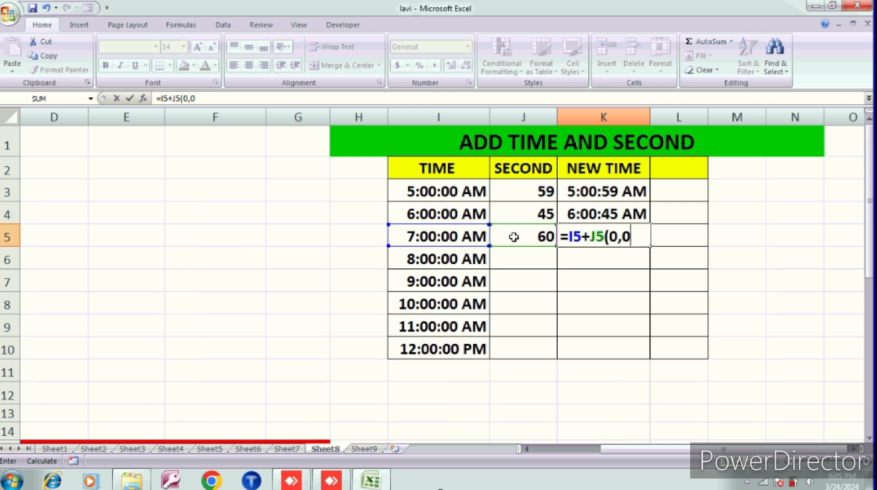
text(,S)
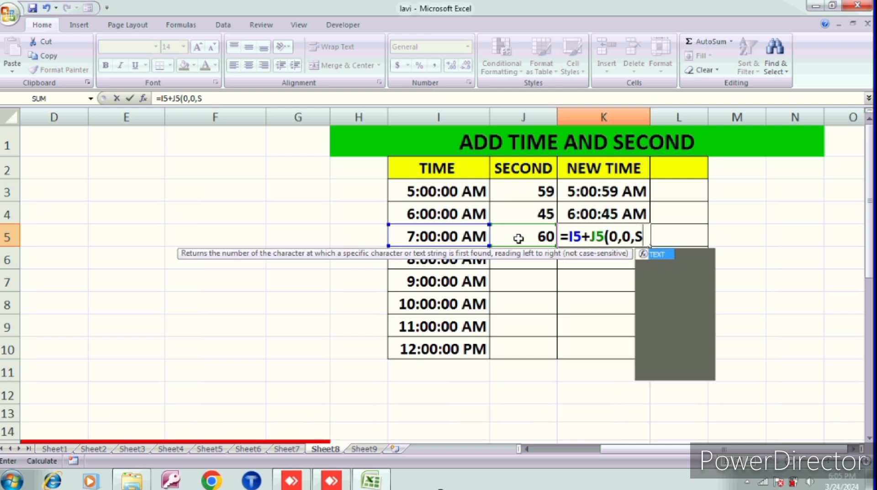
text(ECOND)
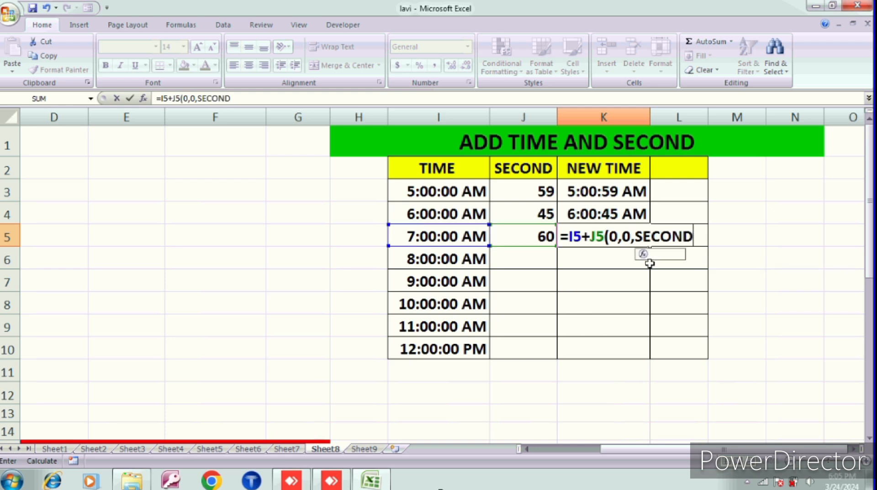
key(Return)
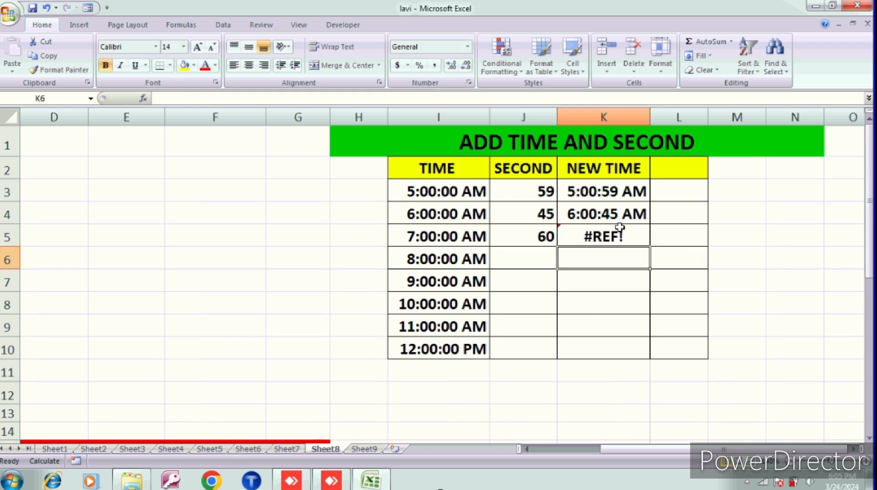
- Replace SECOND with the cell reference J5 in K5's formula so that it reads =I5+J5(0,0,J5)
click(616, 236)
double_click(615, 236)
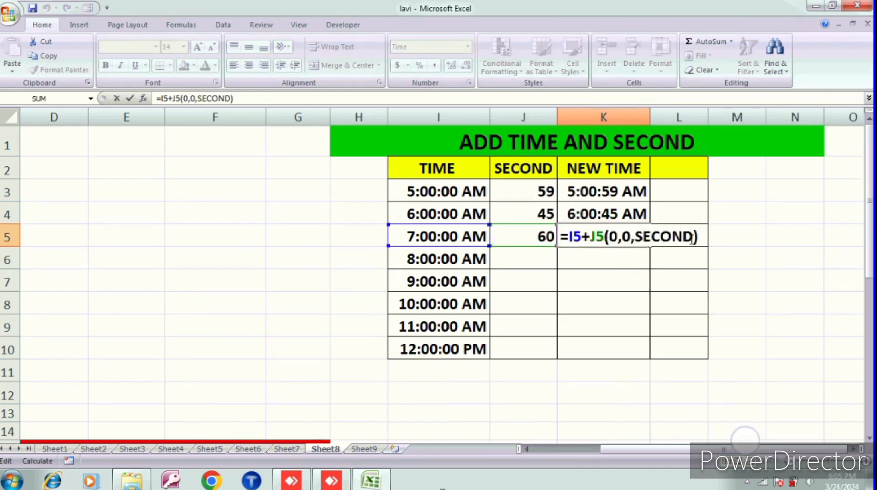
key(BackSpace)
key(BackSpace)
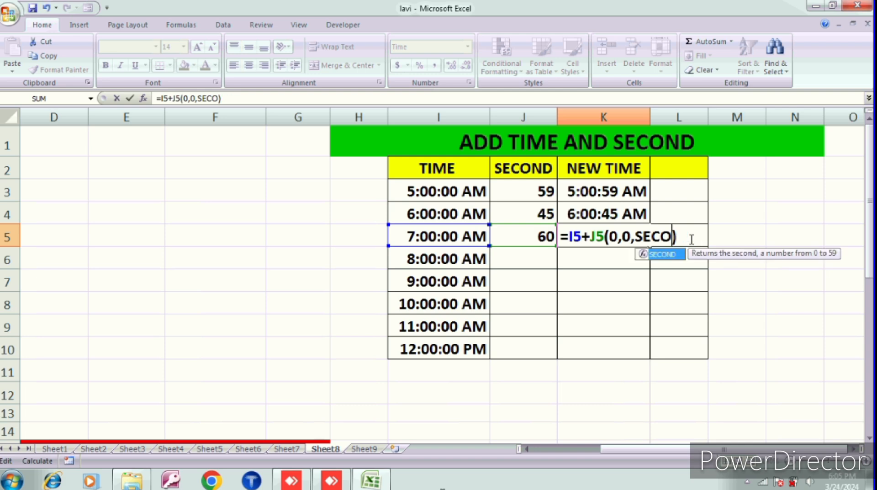
key(BackSpace)
key(BackSpace)
key(BackSpace)
key(BackSpace)
click(534, 234)
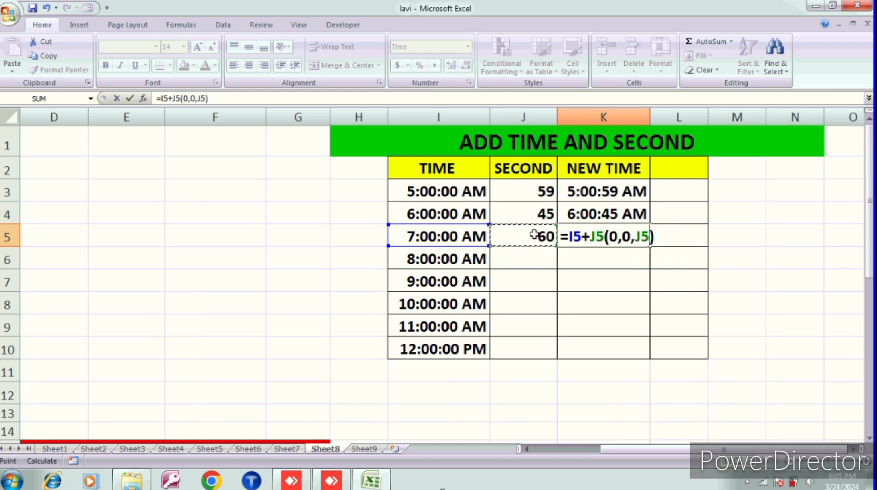
key(Return)
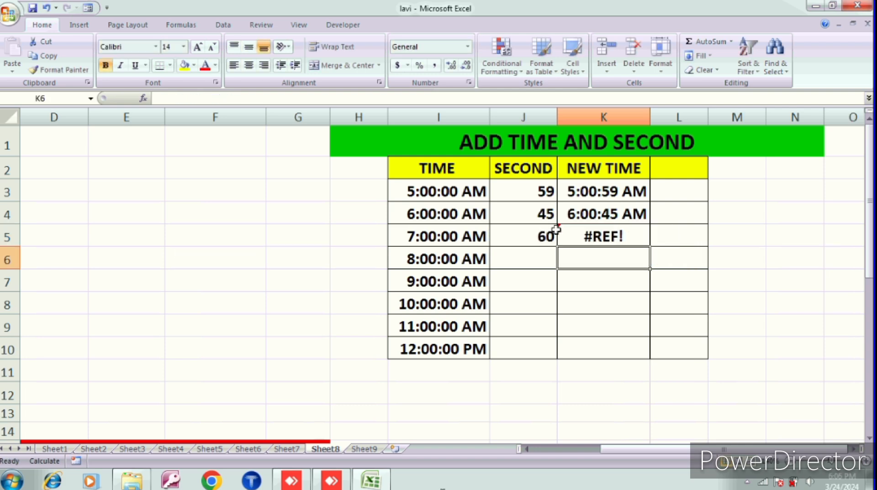
- Check the working NEW TIME formula in K4 and clear the formula from K5
click(543, 234)
click(602, 239)
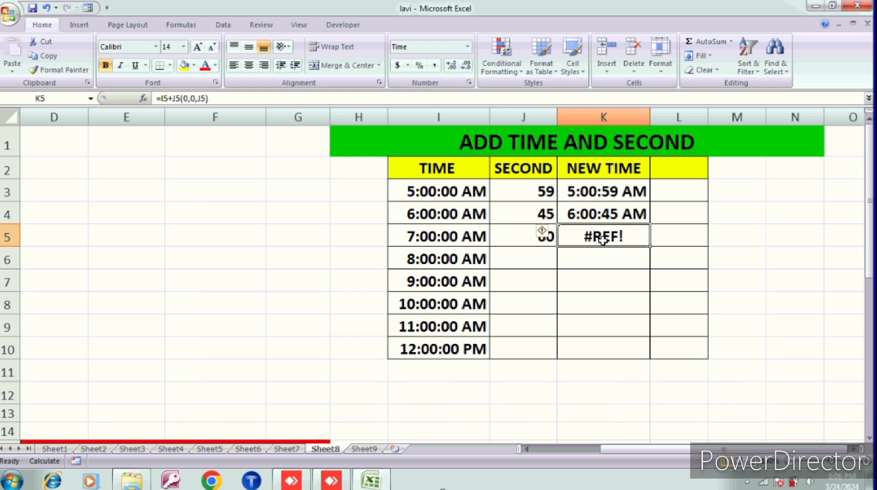
click(642, 213)
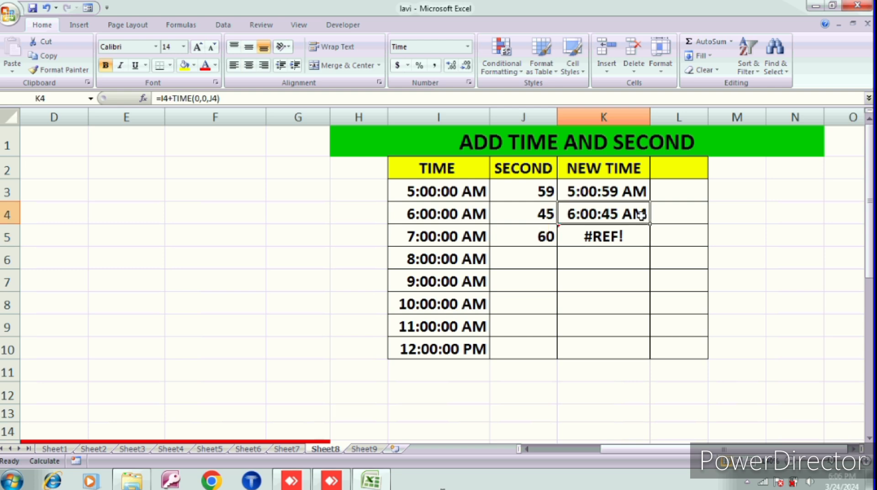
click(612, 241)
key(Delete)
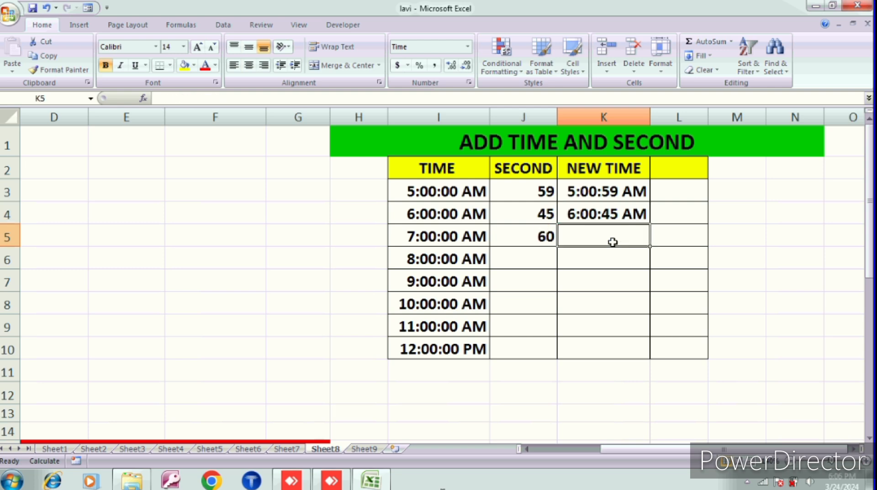
- Try entering =I5+J5(0,0,J5) again in the empty NEW TIME cell K5
click(601, 286)
click(601, 232)
text(=)
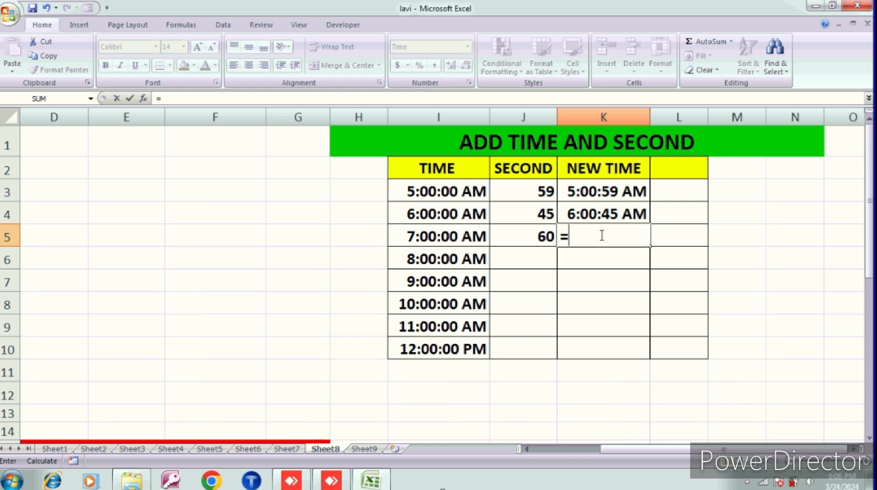
click(469, 235)
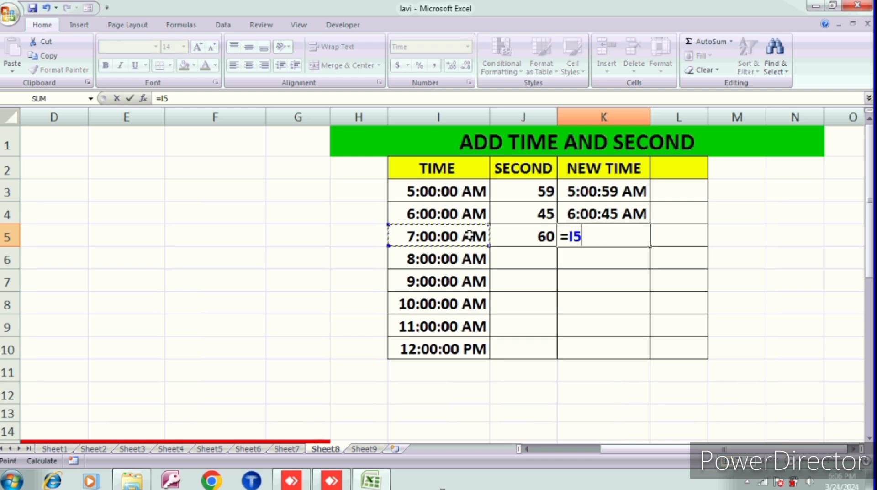
text(+)
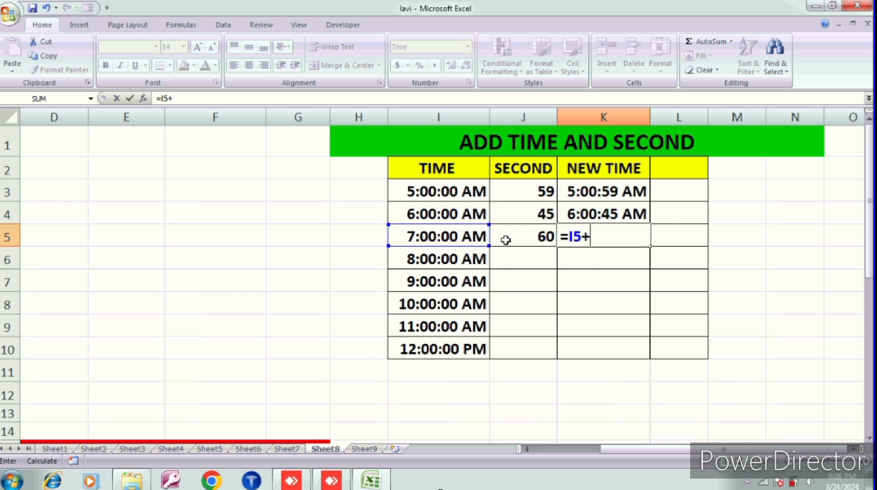
click(506, 239)
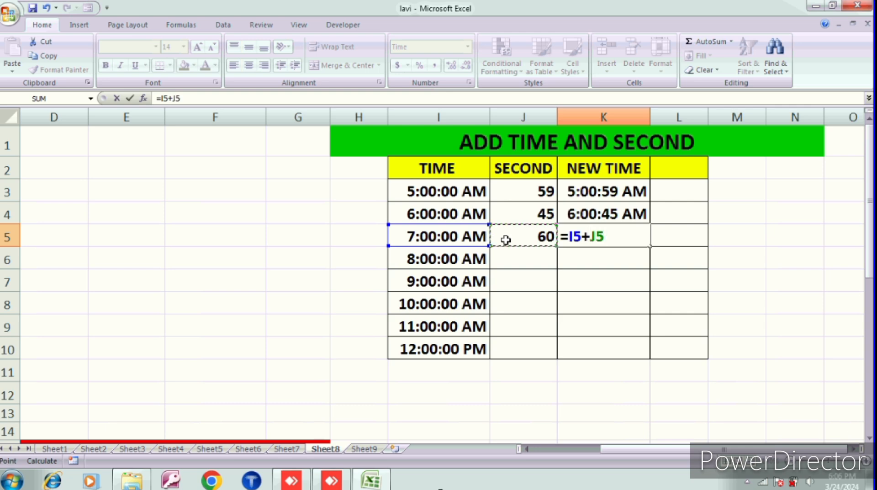
text((0)
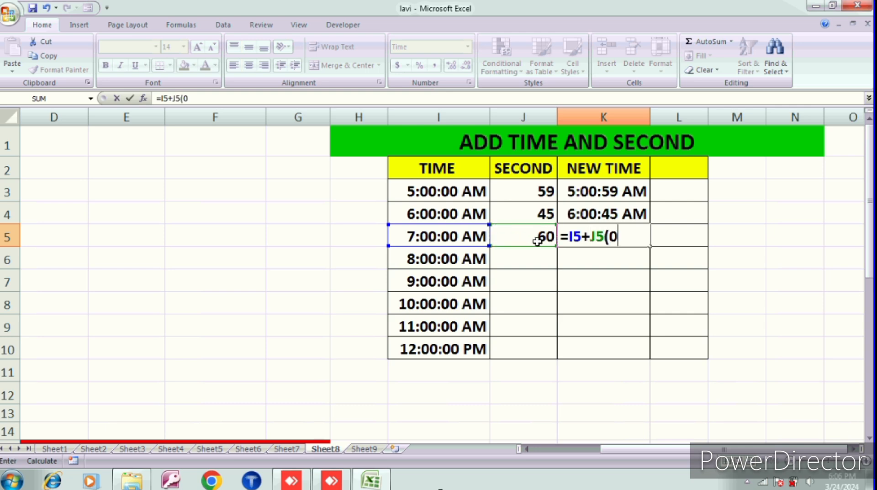
text(,0)
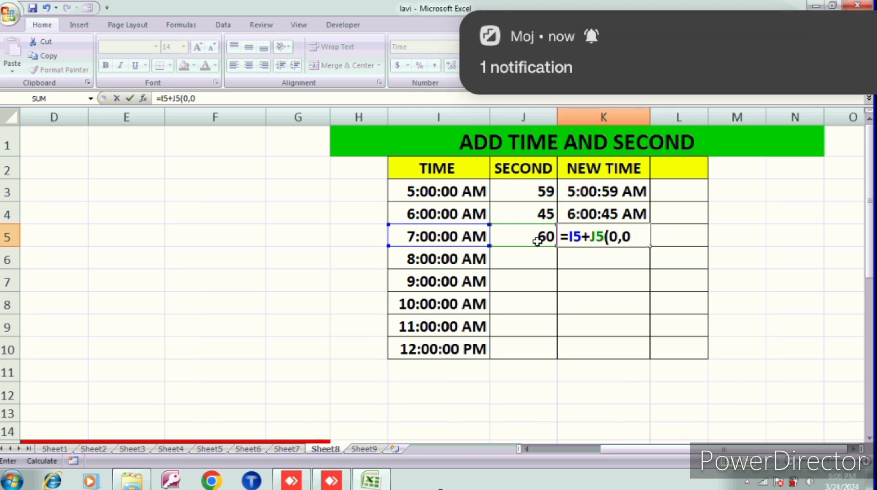
text(,)
click(541, 237)
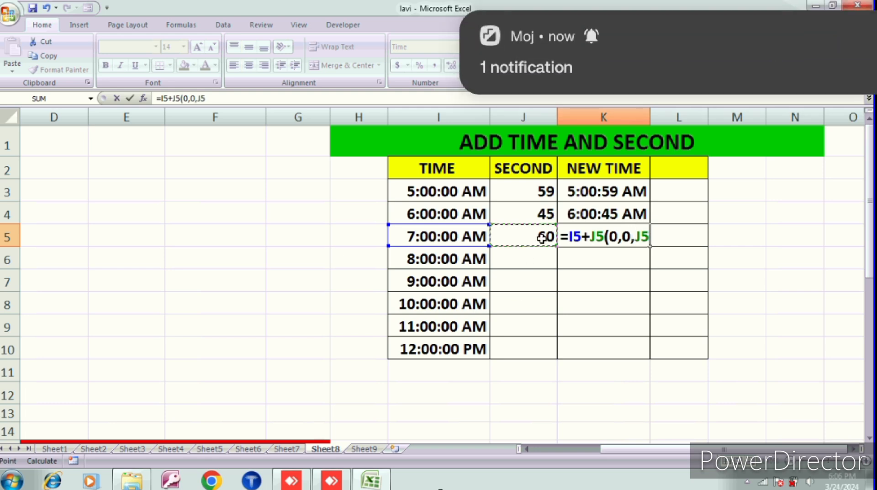
text())
key(Return)
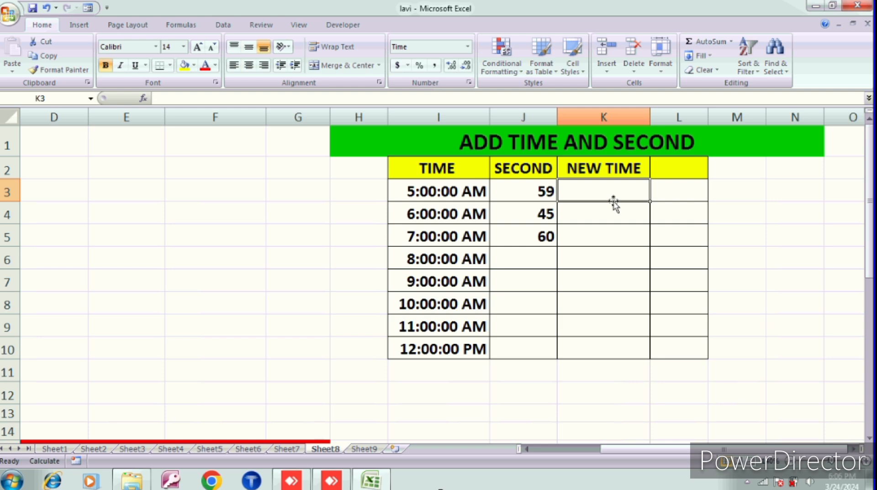
- Enter =I3+TIME(0,0,J3) in K3 to add the seconds to 5:00:00 AM
text(=)
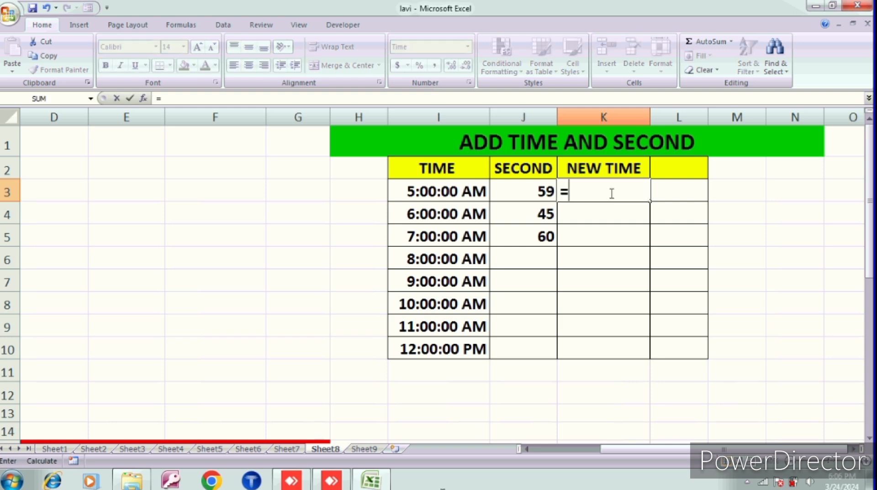
click(448, 192)
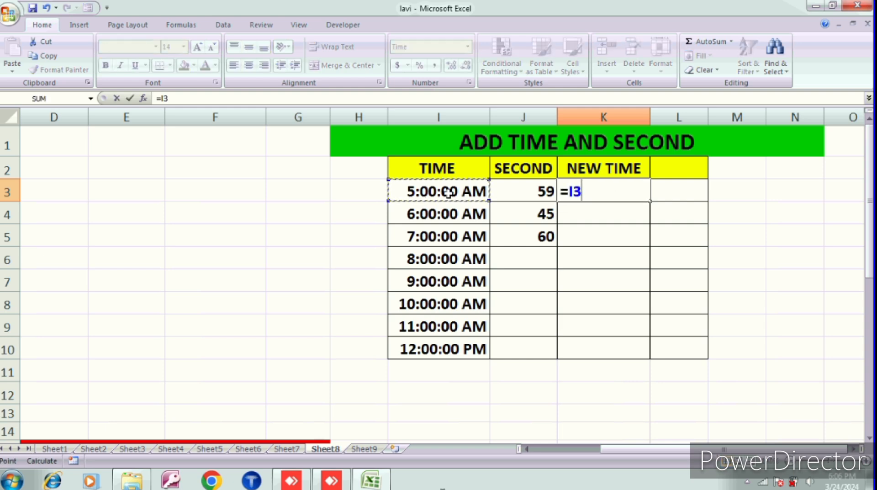
text(+TIME)
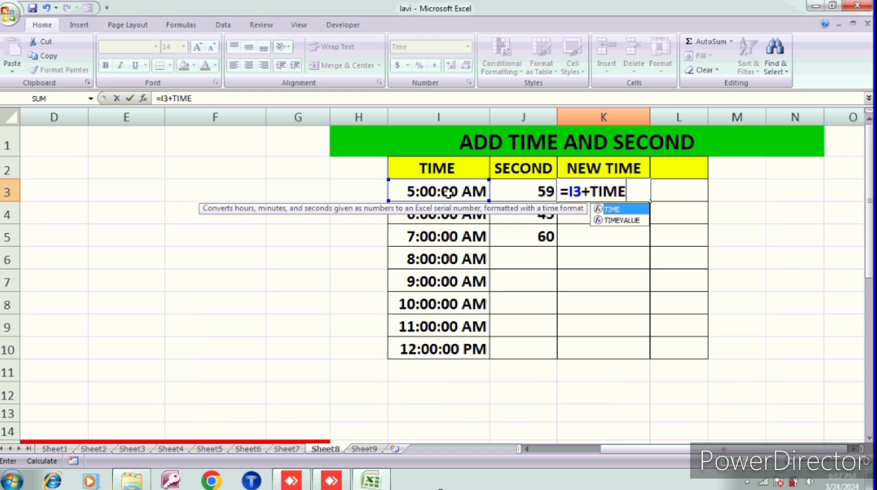
text(()
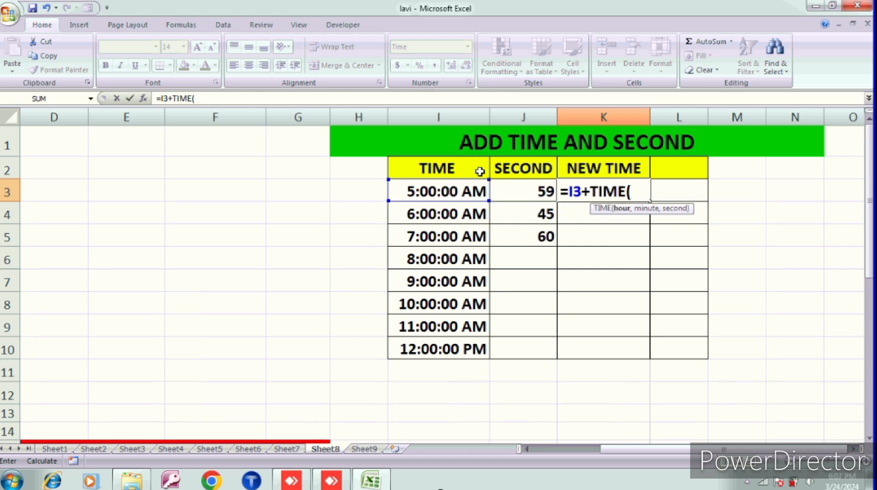
text(0)
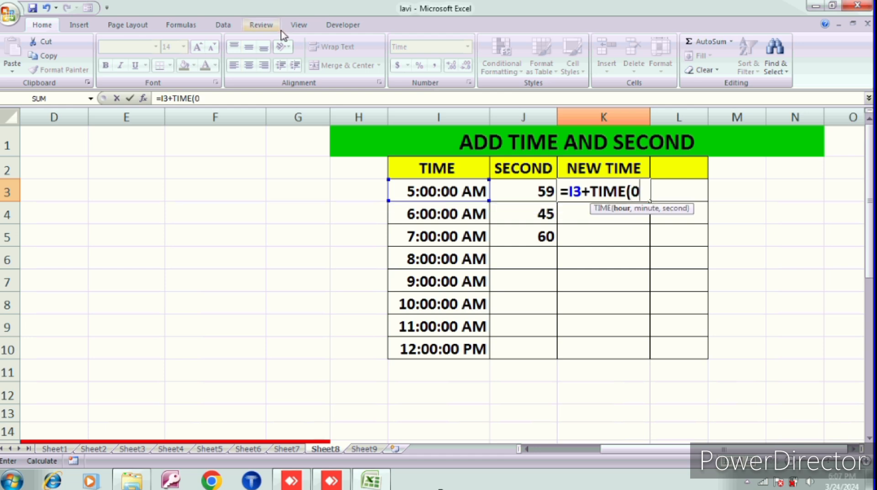
text(,0,)
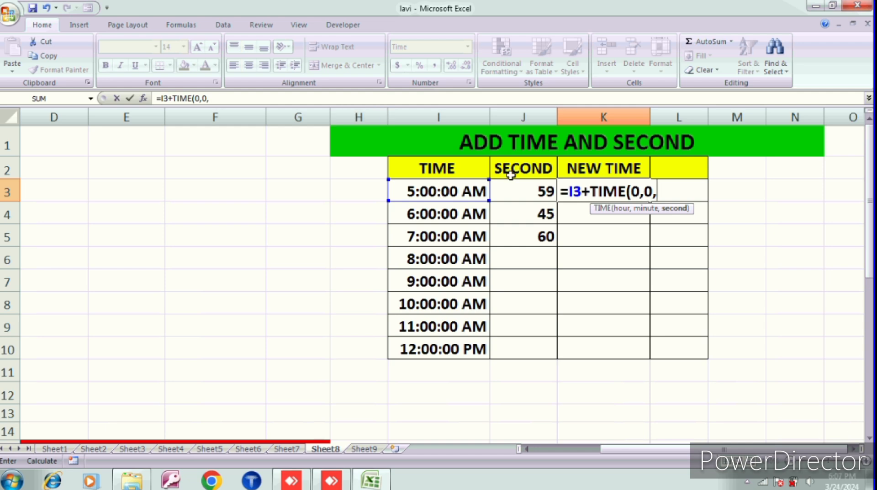
click(544, 191)
text())
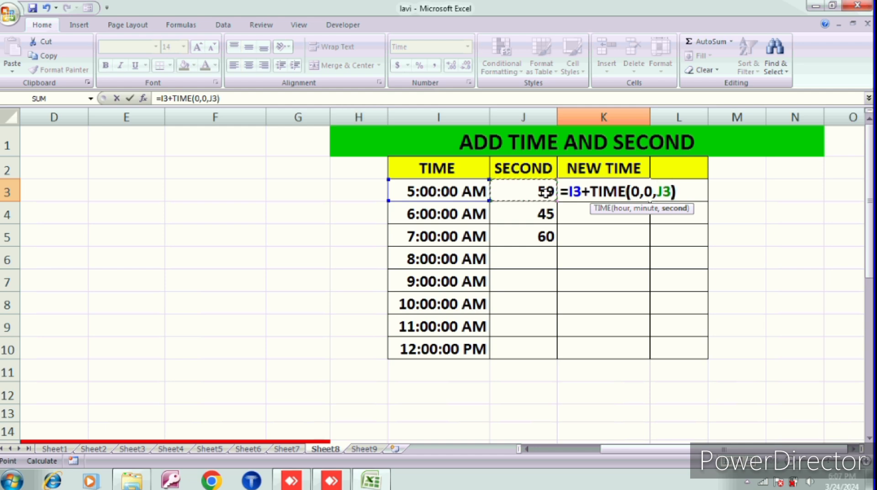
key(Return)
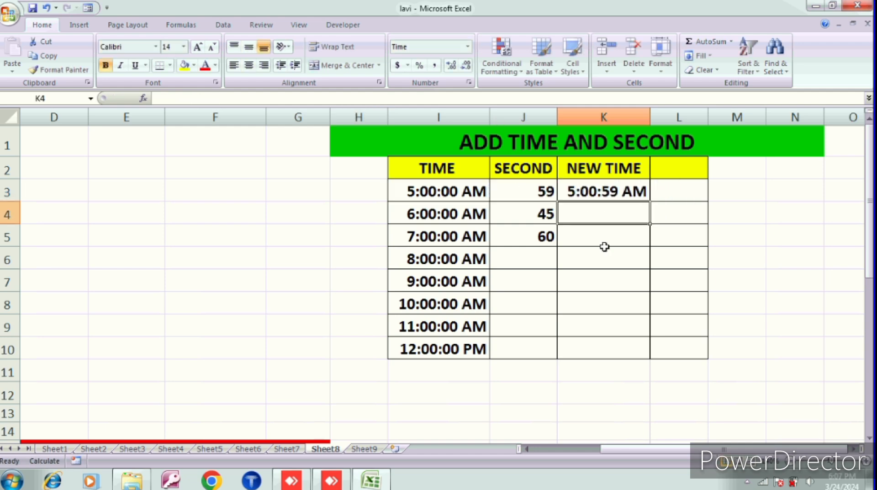
- Enter =I4+TIME(0,0,J4) in K4 to add the seconds to 6:00:00 AM, following the formula in K3
click(606, 190)
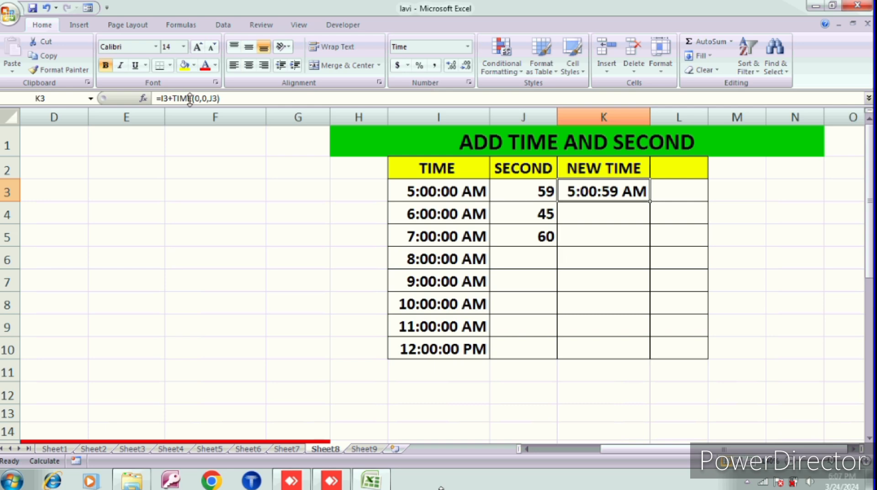
click(571, 216)
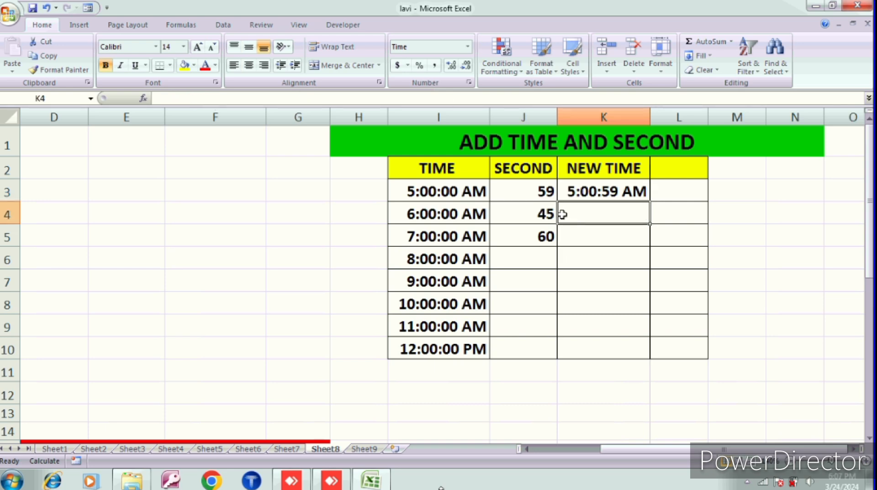
text(=)
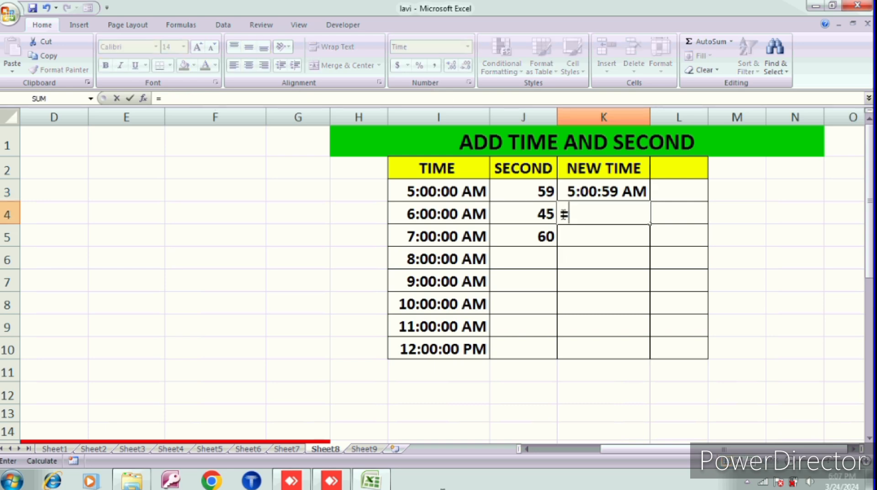
click(469, 214)
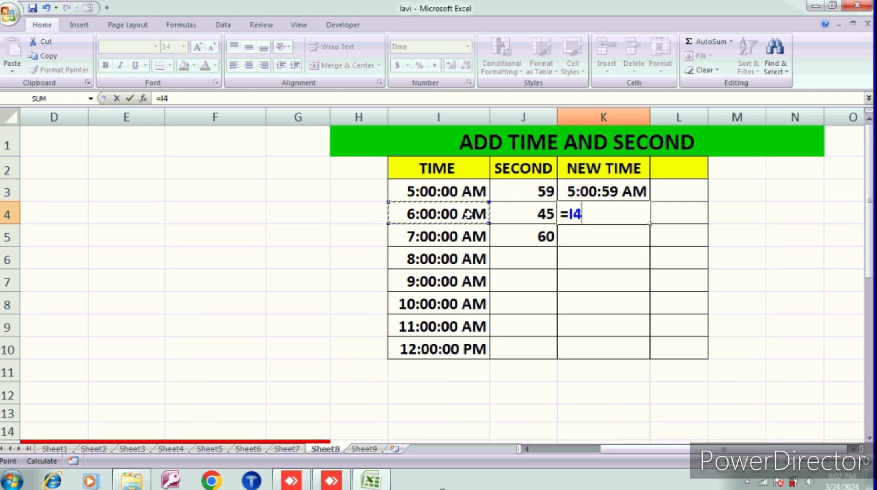
text(+TIME()
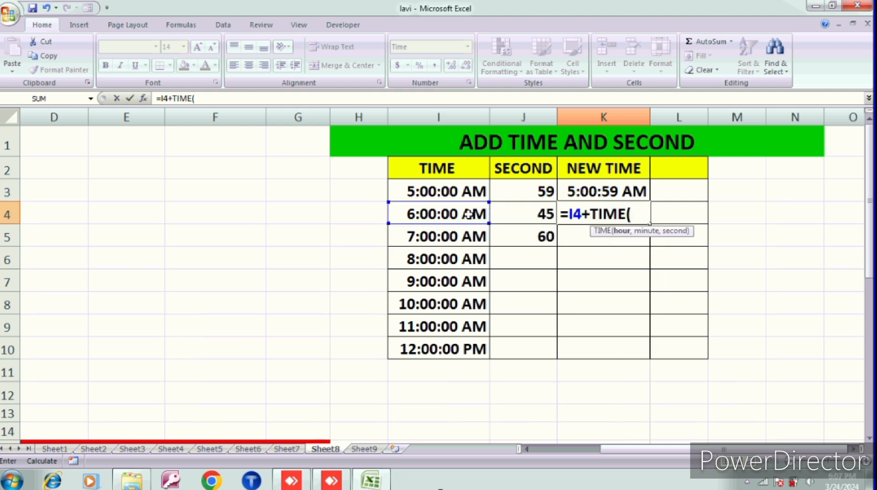
text(0,)
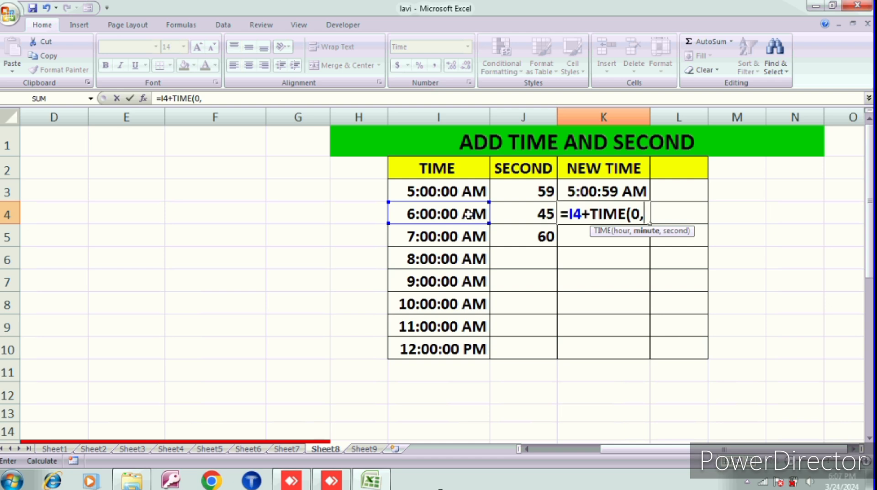
text(0,)
click(521, 231)
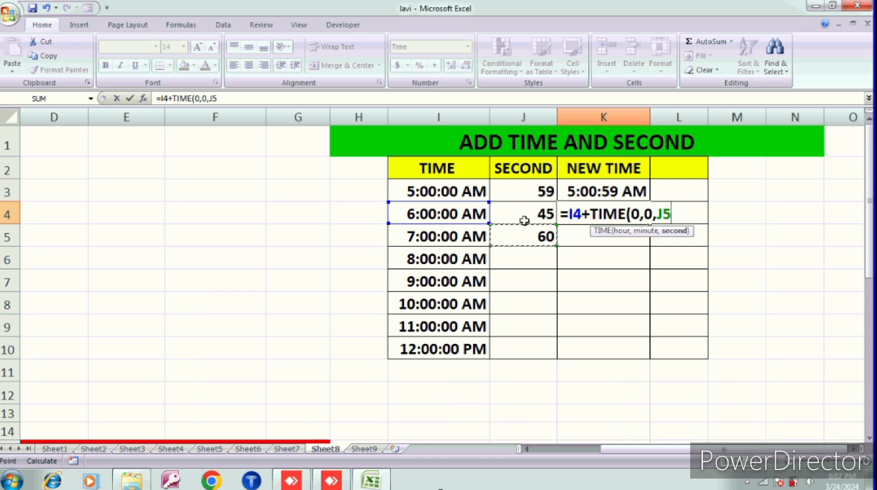
click(527, 216)
text())
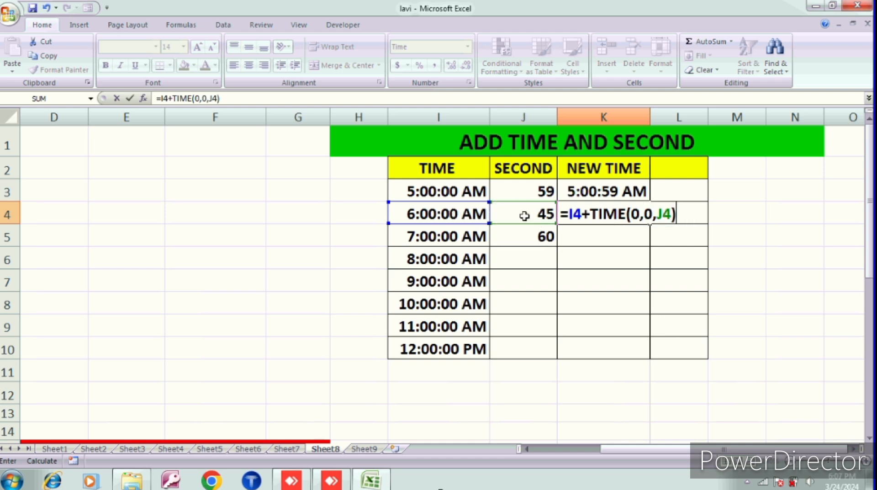
key(Return)
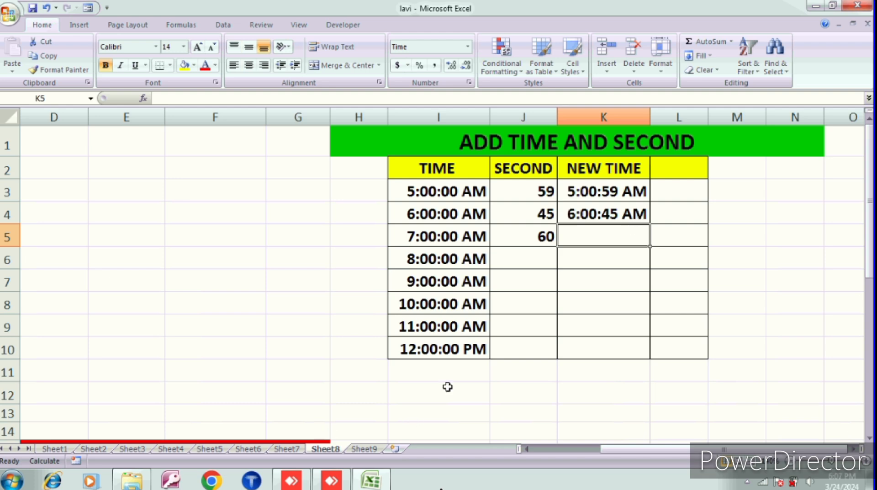
scroll(447, 387, down, 1)
scroll(447, 387, down, 2)
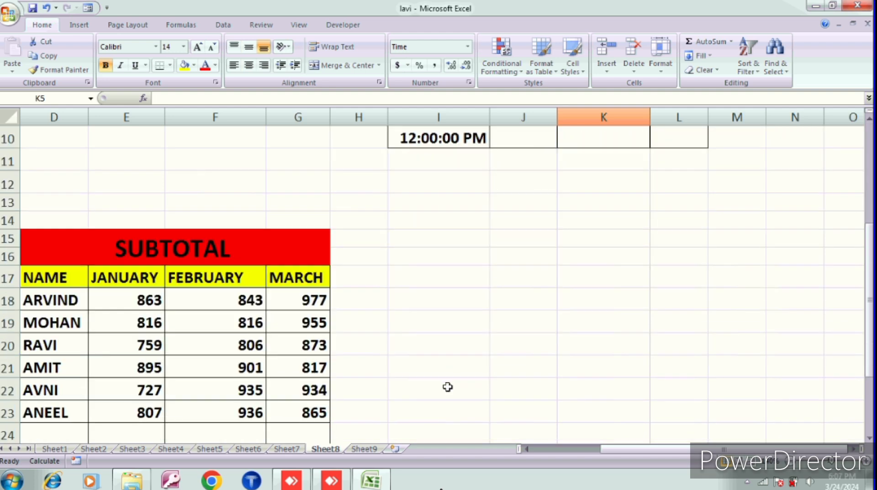
scroll(448, 387, down, 1)
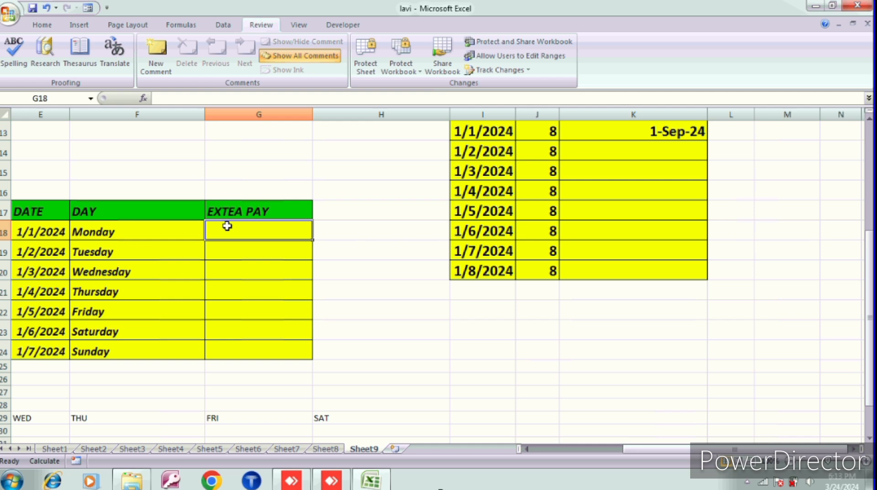
- Enter =IF(F18:F24="SUNDAY",2000," NO EXTRA PAY") in G18 of the EXTEA PAY column on Sheet9
text(=)
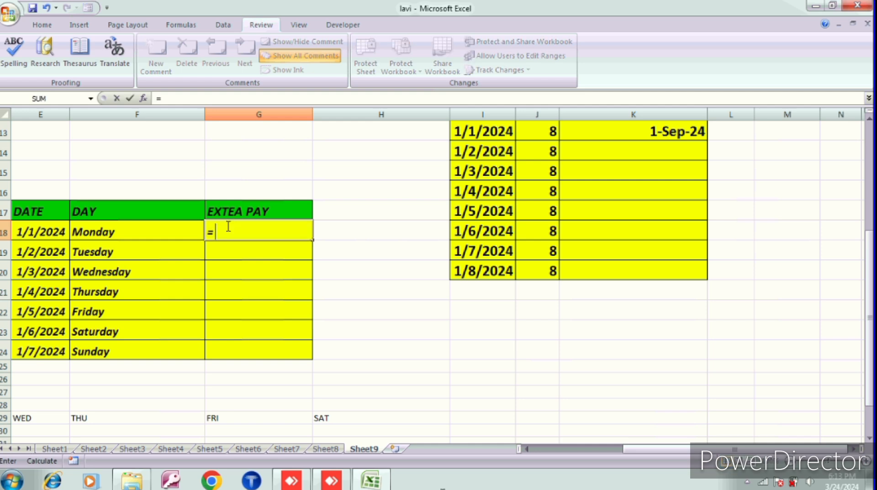
text(if)
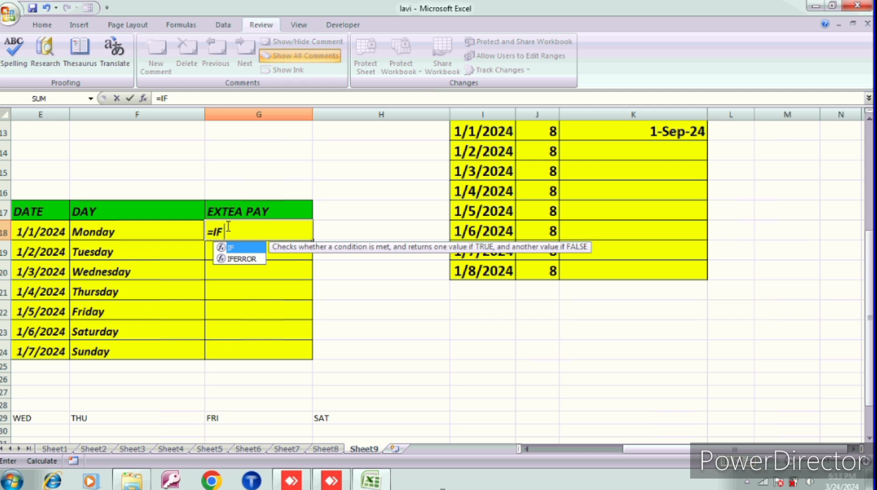
key(Tab)
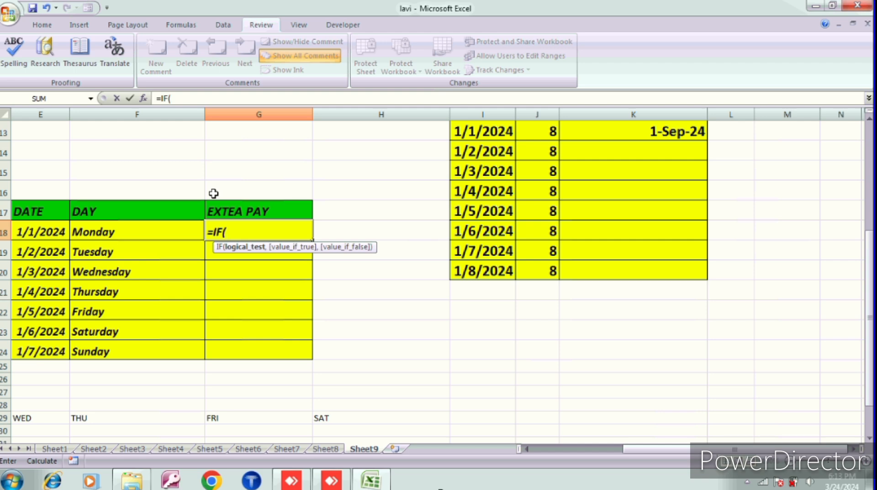
click(190, 239)
drag(191, 239, 172, 343)
text(=)
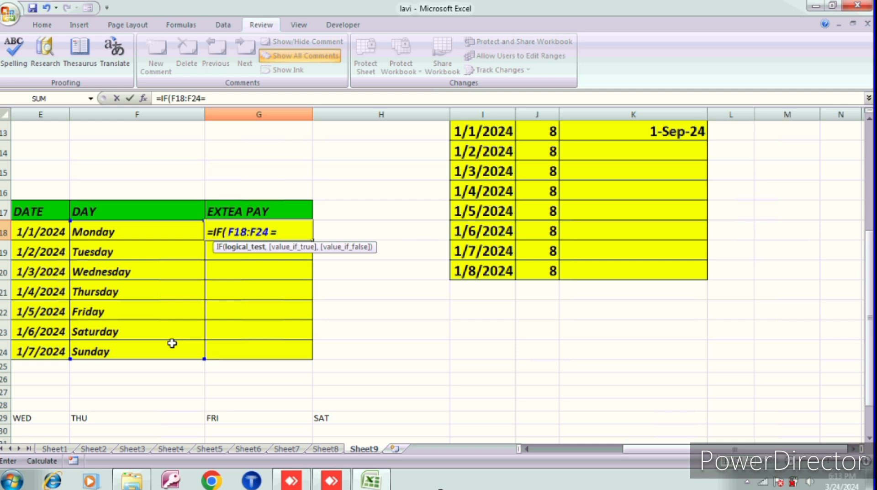
text("SUNDAY")
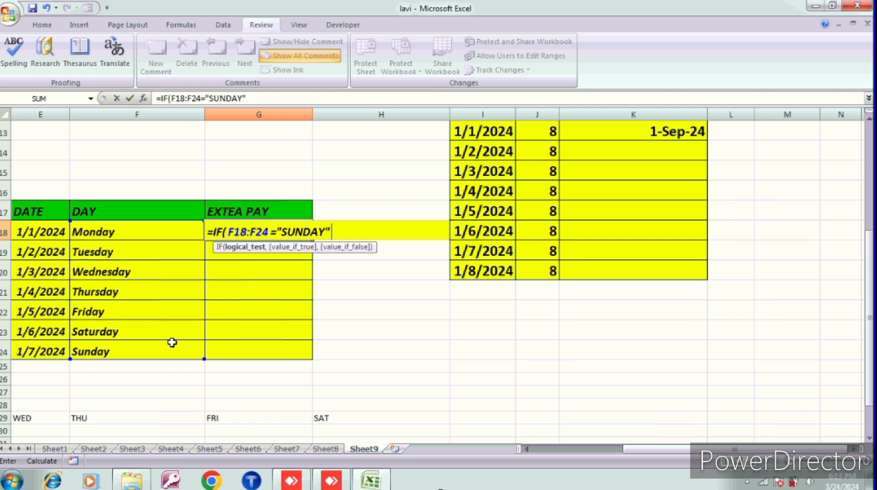
text(,200)
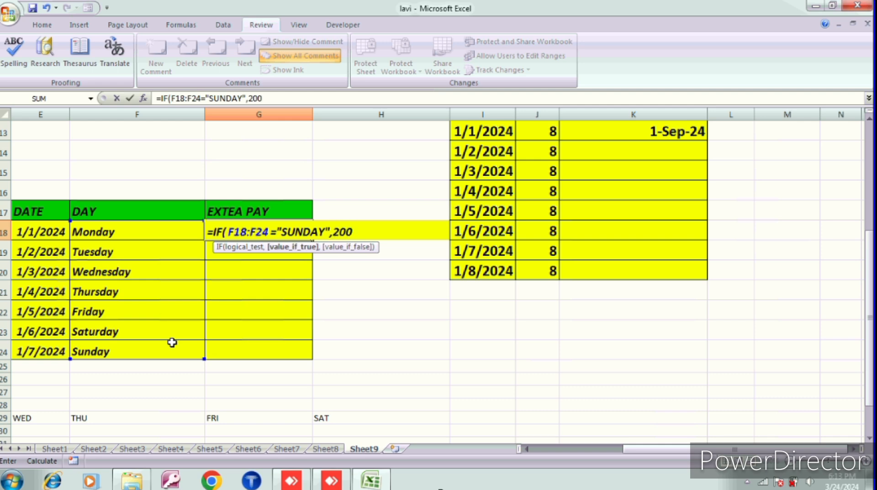
text(0,")
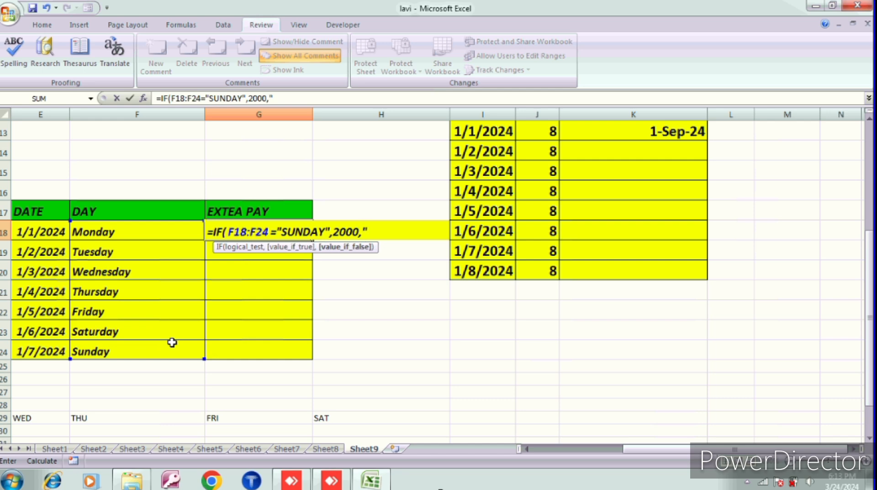
text( NO EXTRA PAY)
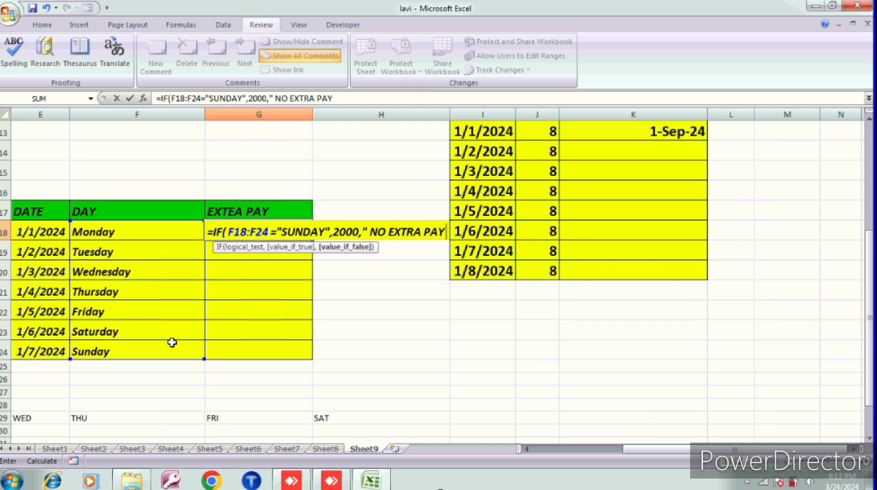
text(")))
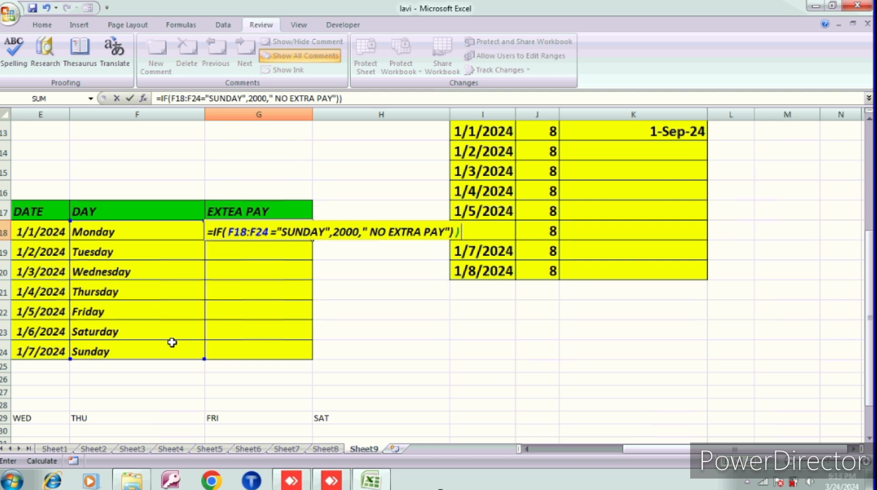
key(BackSpace)
key(Return)
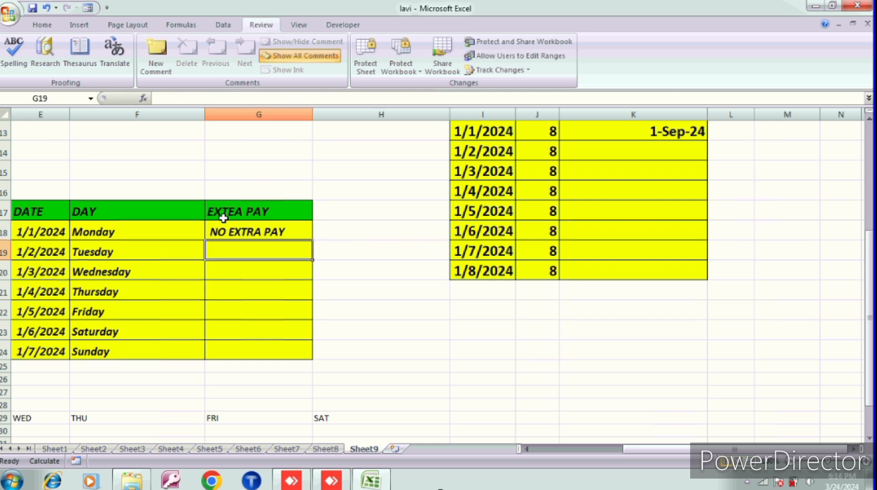
- Fill the extra pay formula from G18 down through the Sunday row, G24
click(260, 227)
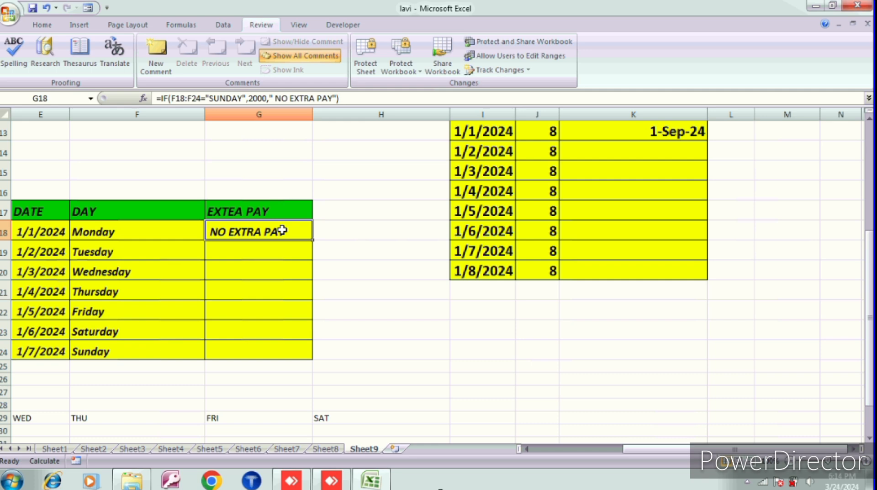
drag(313, 239, 314, 239)
double_click(313, 238)
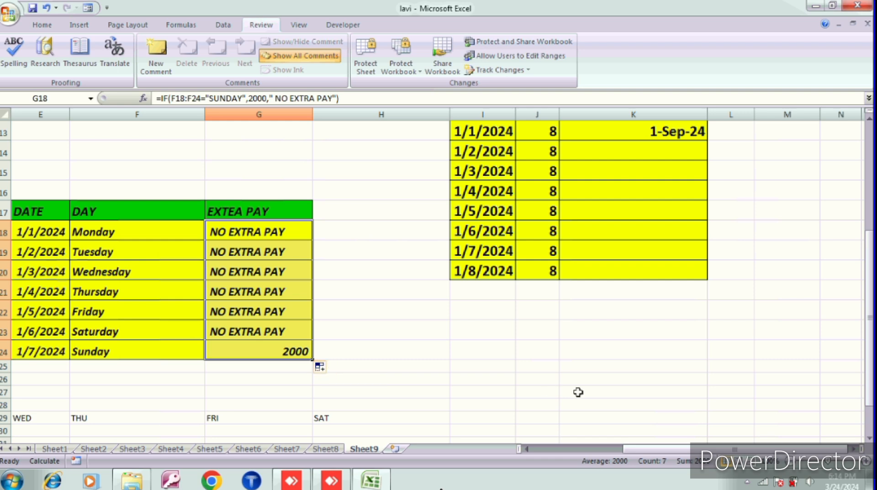
- AutoFit column J so the full MONTH heading fits in the date table
scroll(580, 390, up, 1)
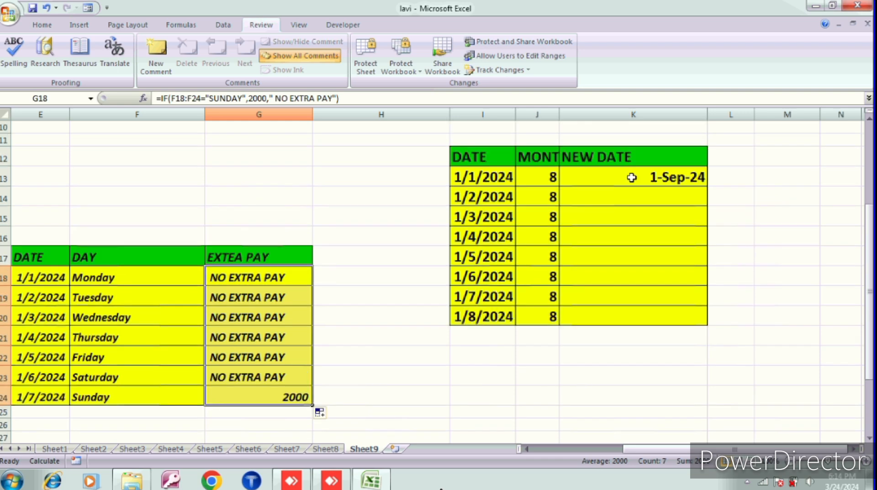
click(564, 110)
click(537, 113)
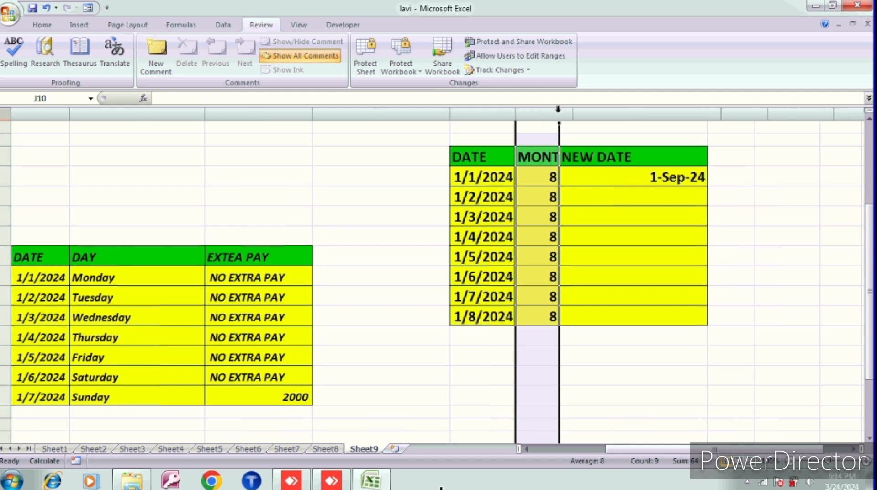
double_click(558, 113)
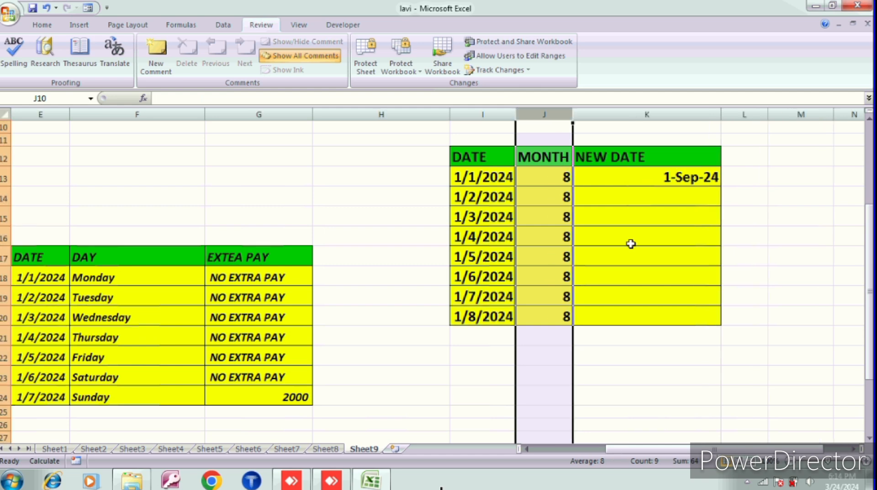
- Change the MONTH values in J14, J15 and J16 to 5, 4 and 6
click(642, 196)
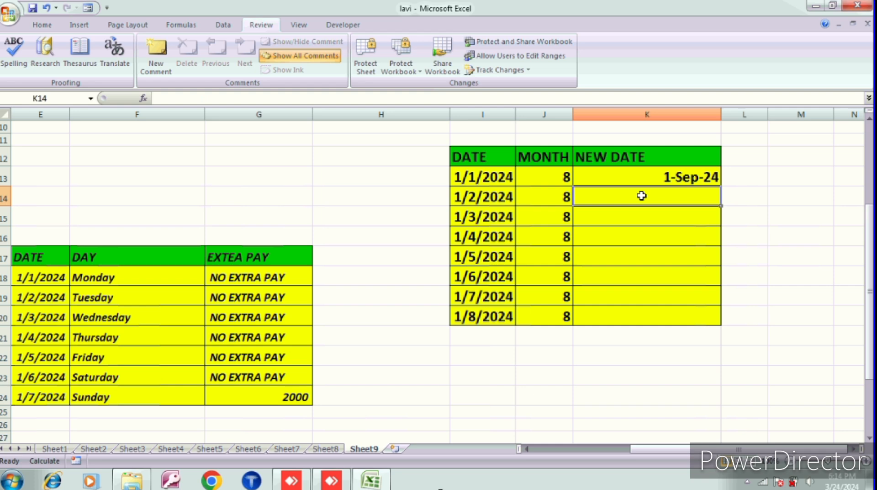
click(558, 195)
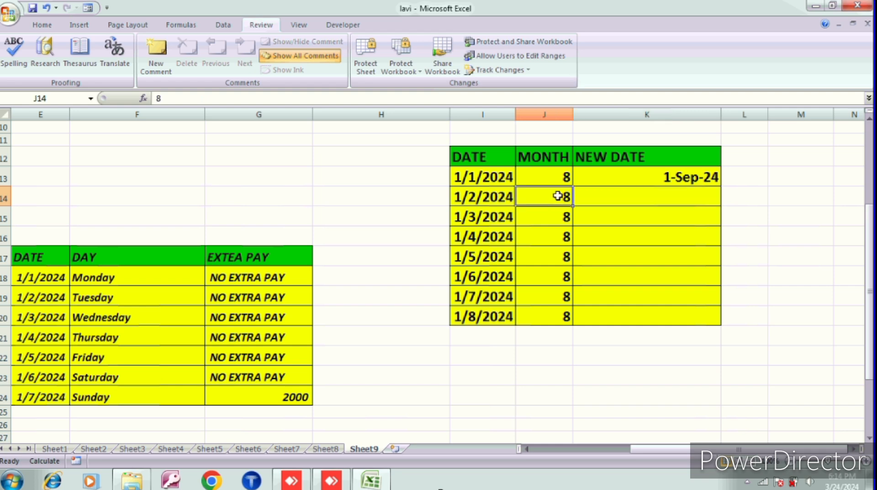
text(5)
key(Return)
text(4)
key(Return)
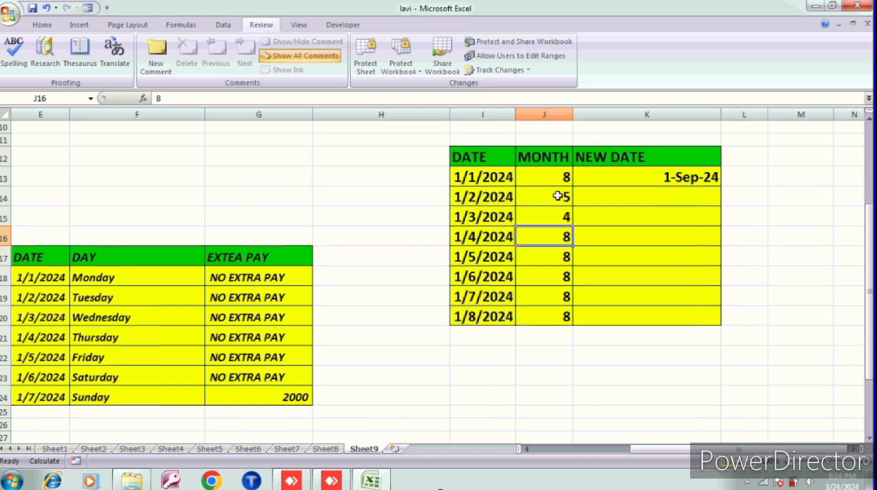
text(6)
key(Return)
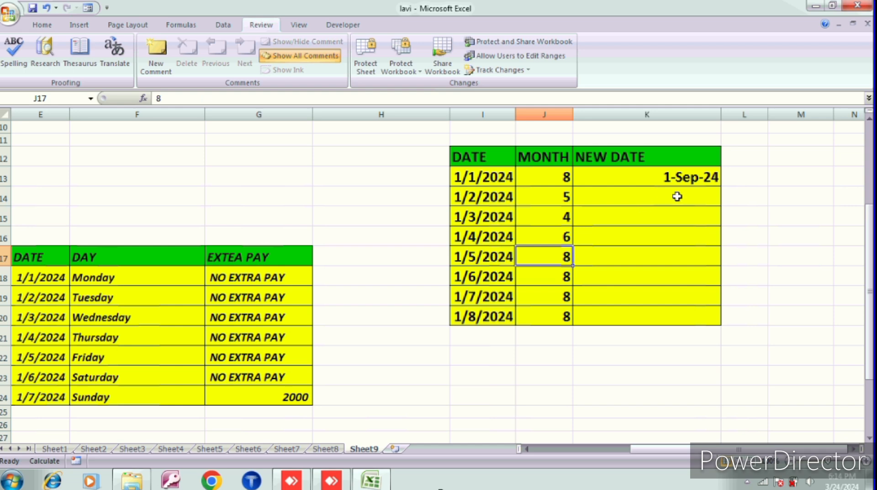
- Enter =EDATE(I14,J14) in K14 to add the months to 1/2/2024, following the formula in K13
click(671, 159)
click(667, 179)
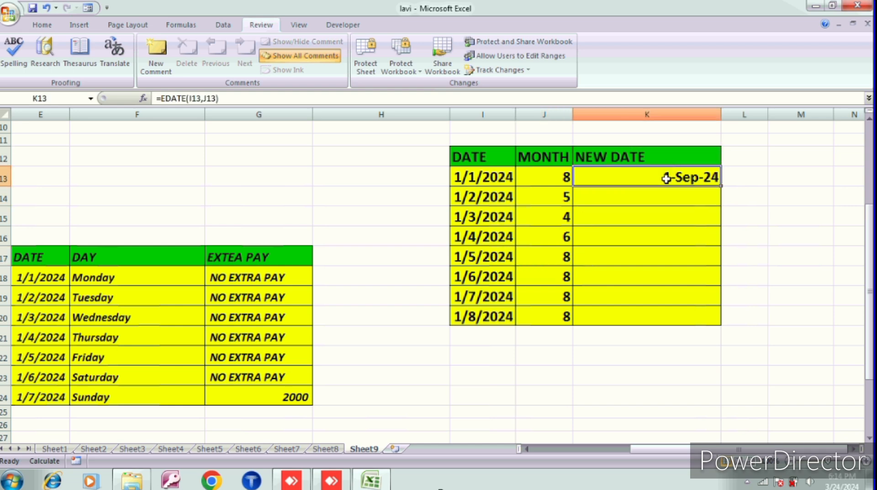
click(620, 199)
text(=)
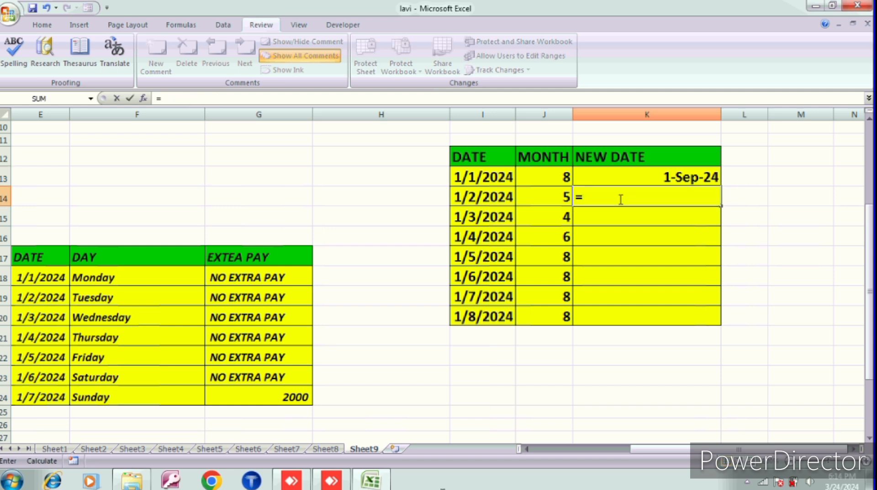
text(E)
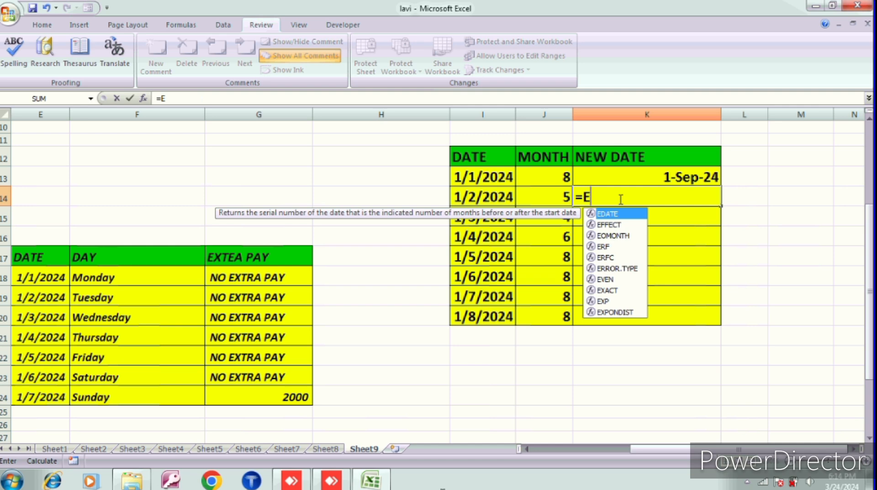
key(Tab)
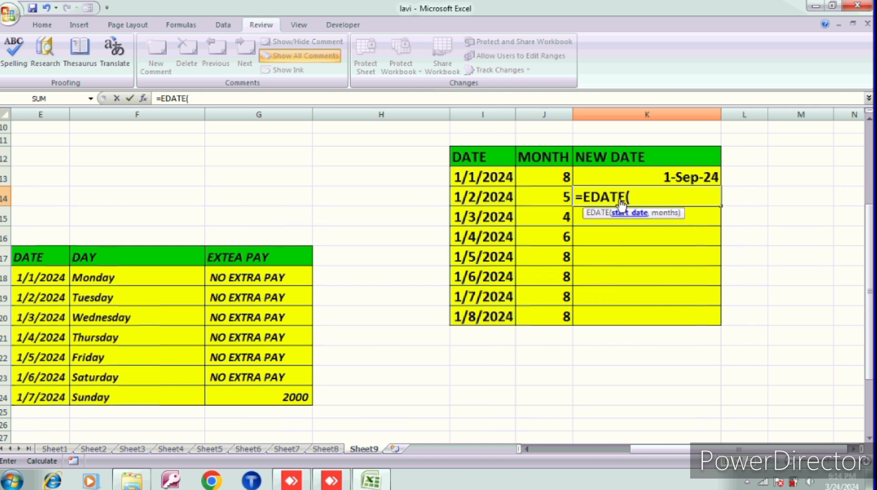
click(495, 193)
text(,)
click(543, 197)
text())
key(Return)
click(647, 196)
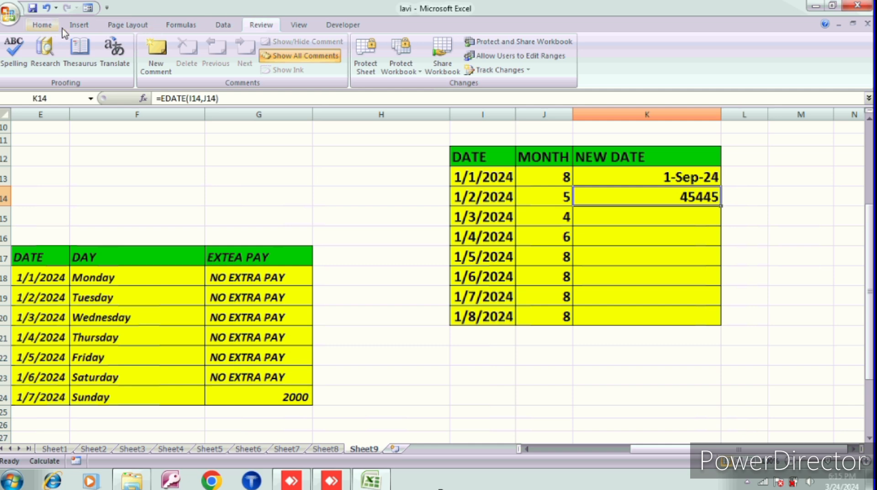
- Format the new date in K14 as Short Date
click(64, 29)
click(46, 26)
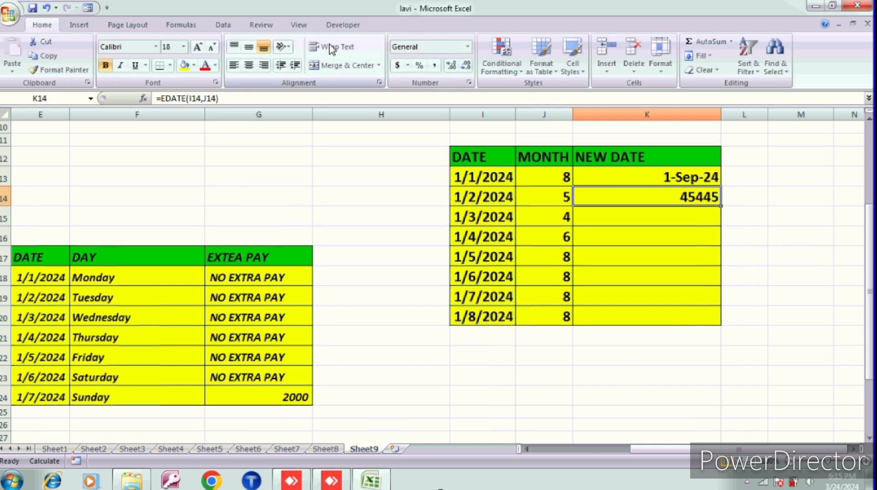
click(468, 47)
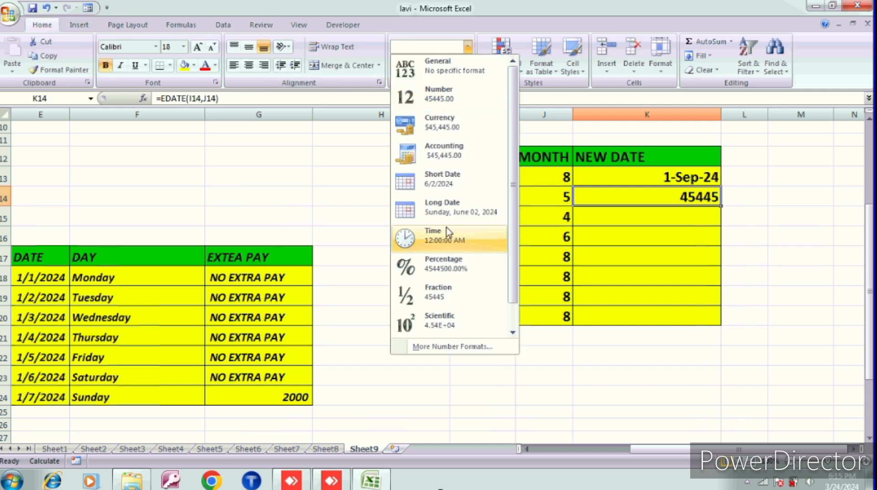
click(456, 181)
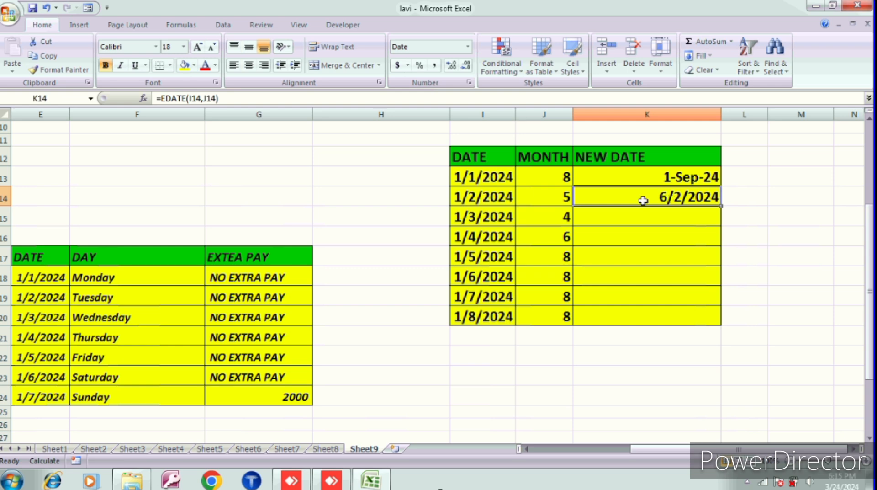
- Enter ="MR. "&F4 in G4 to prefix the name with MR., and fill the formula down through G8
scroll(644, 201, down, 2)
key(ctrl+Page_Up)
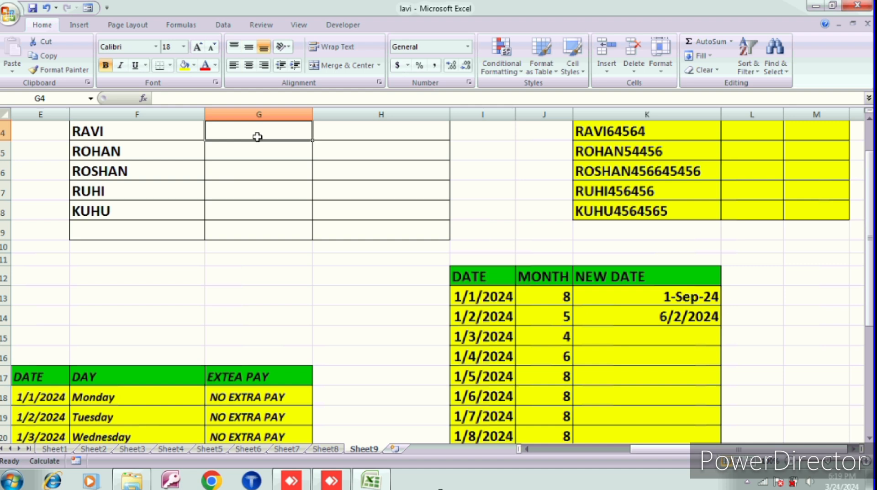
text(=)
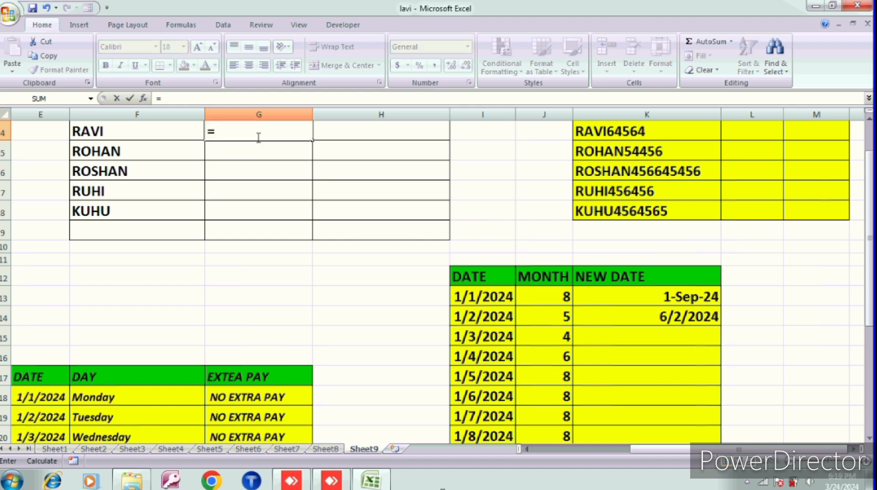
text("MR.)
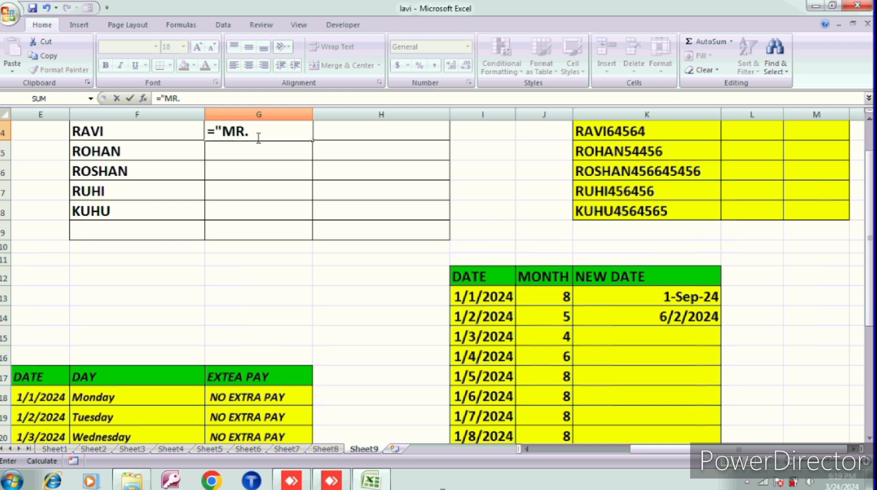
text( "&)
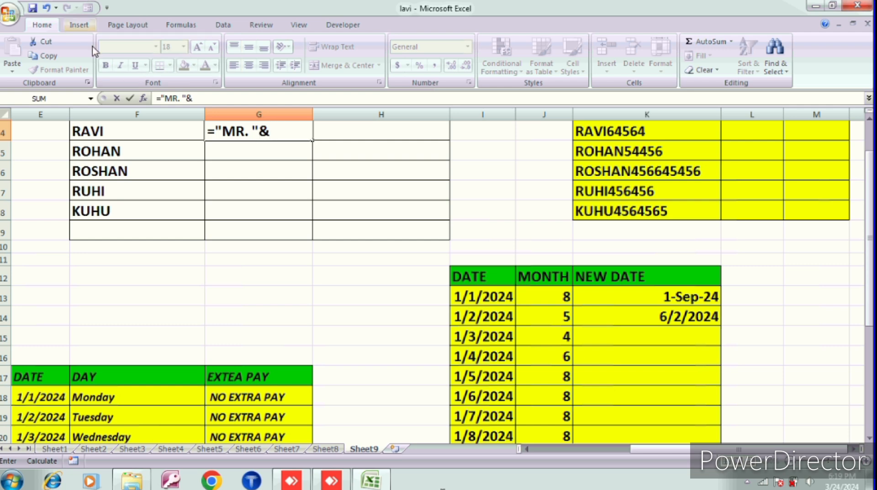
click(165, 132)
key(Return)
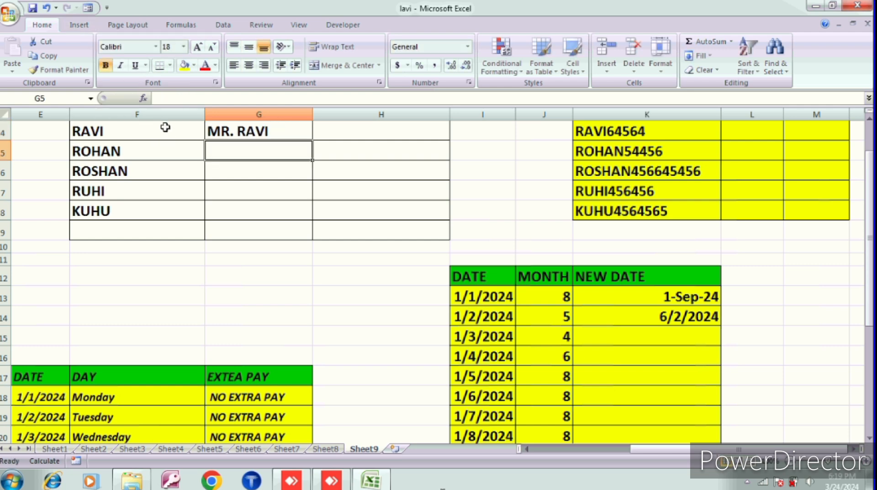
click(252, 131)
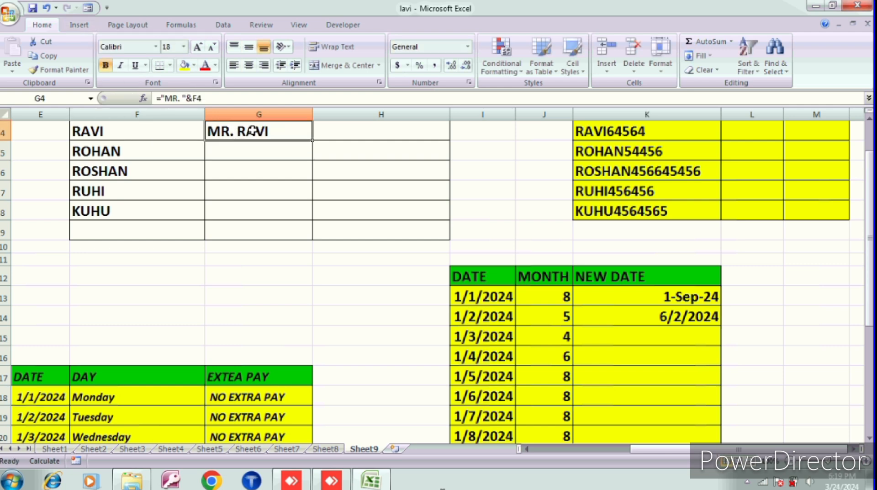
double_click(312, 140)
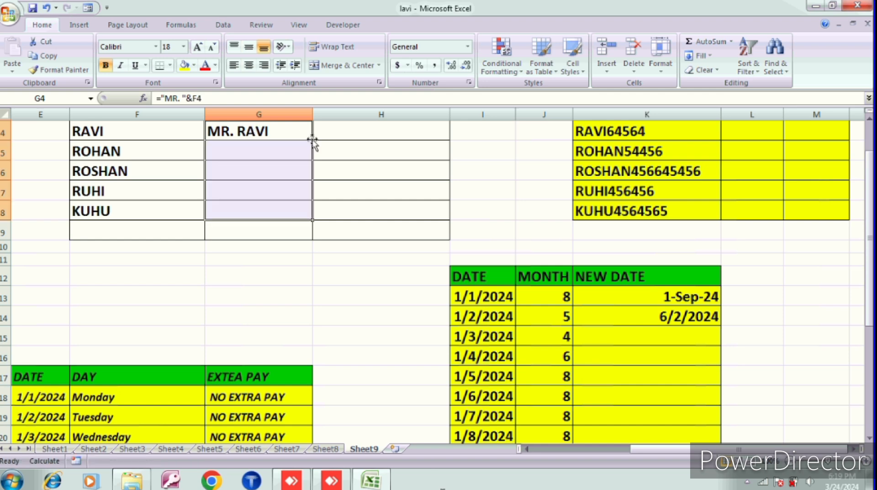